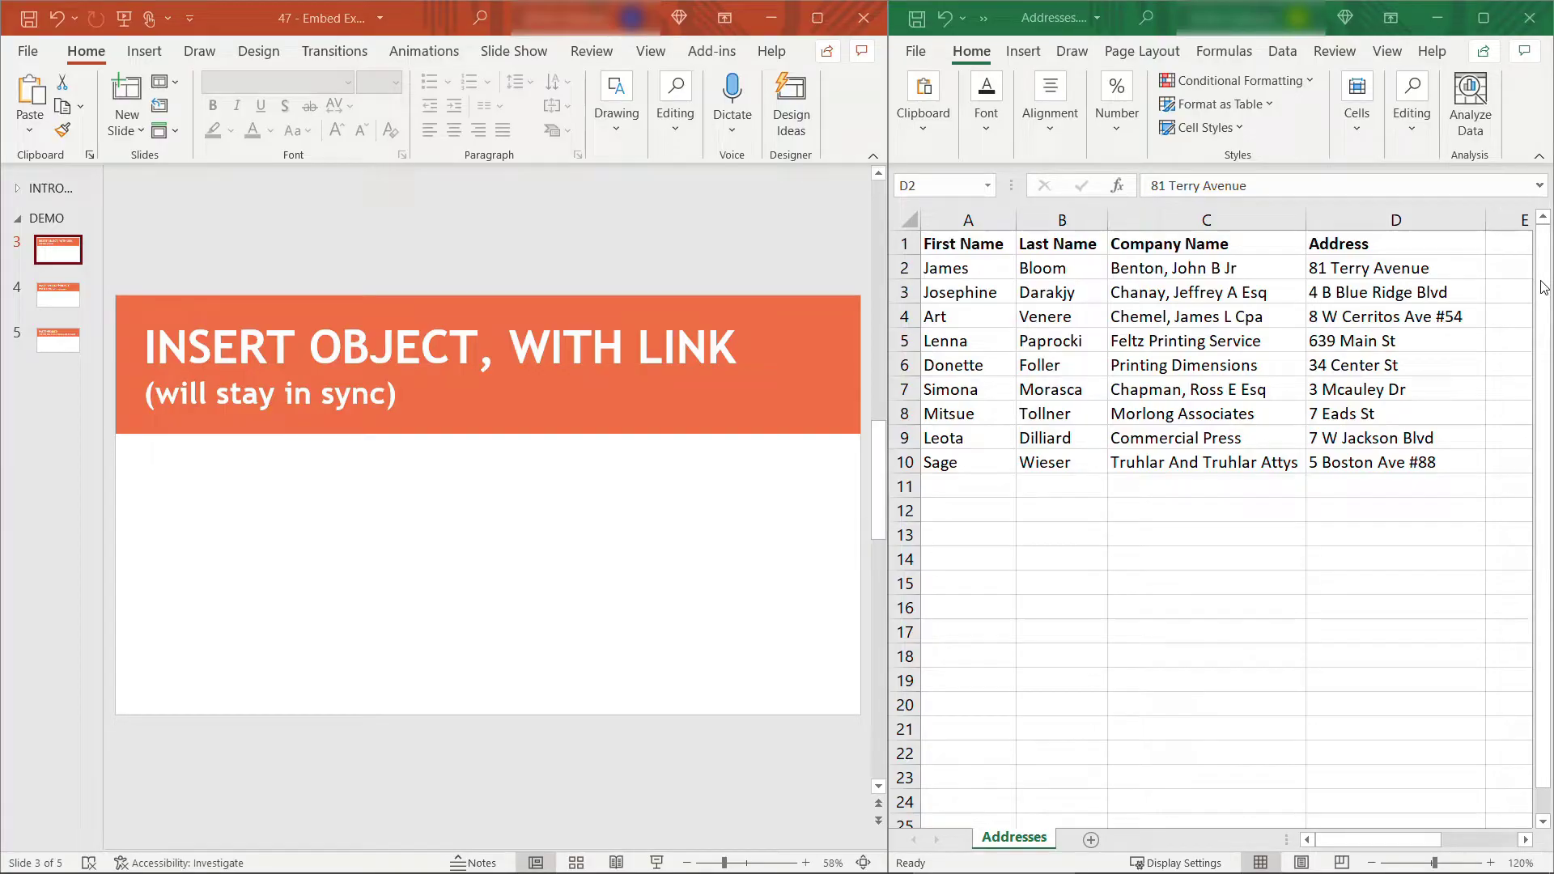
- Show the Insert ribbon's Text group options in the presentation
left_click(496, 247)
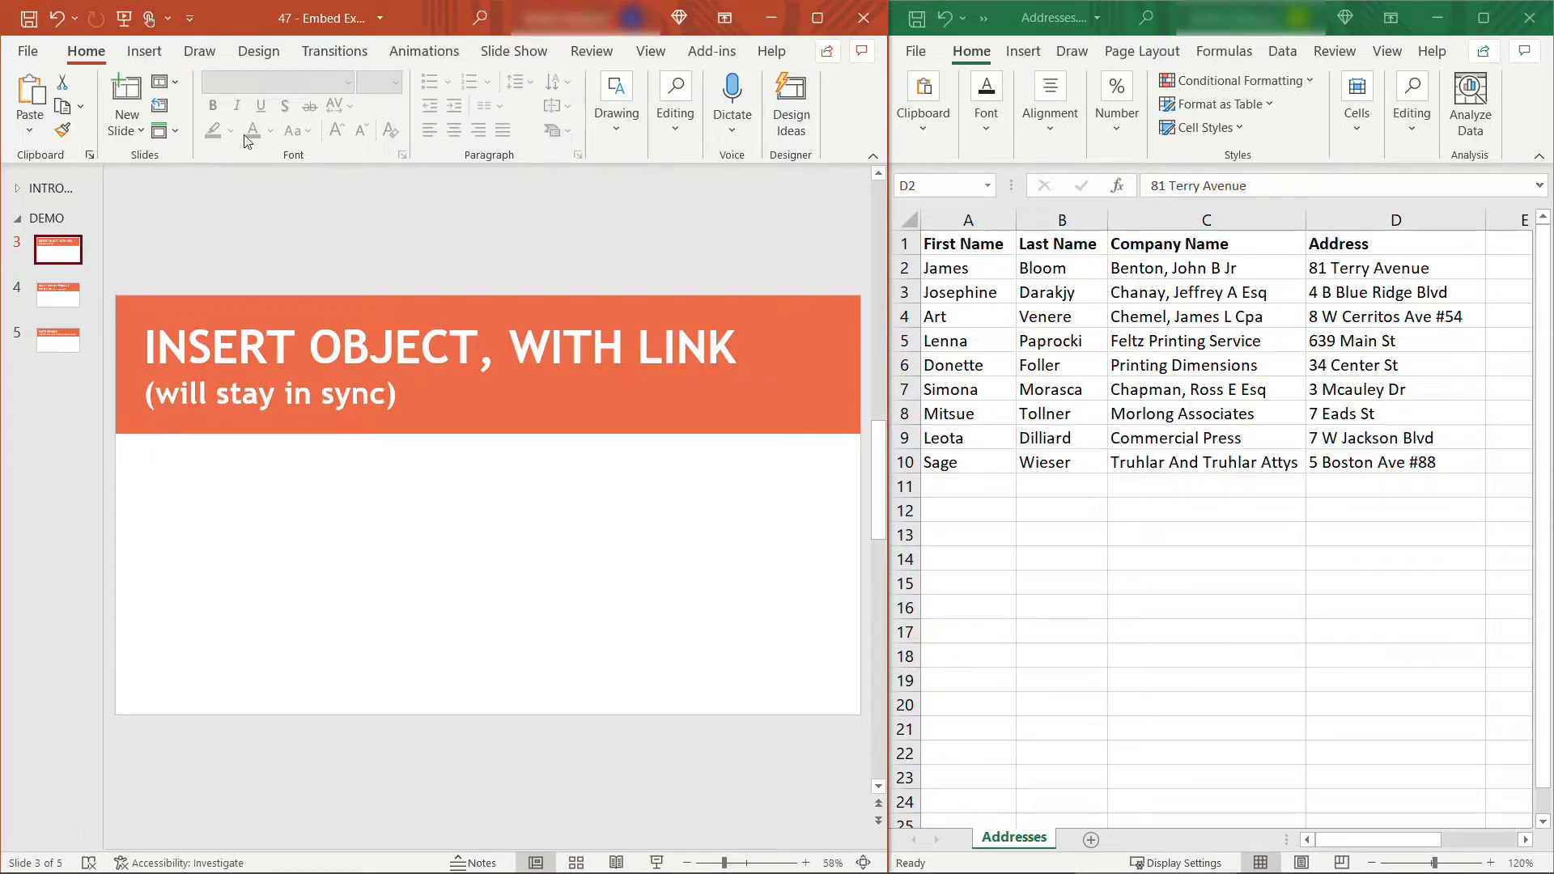
left_click(144, 51)
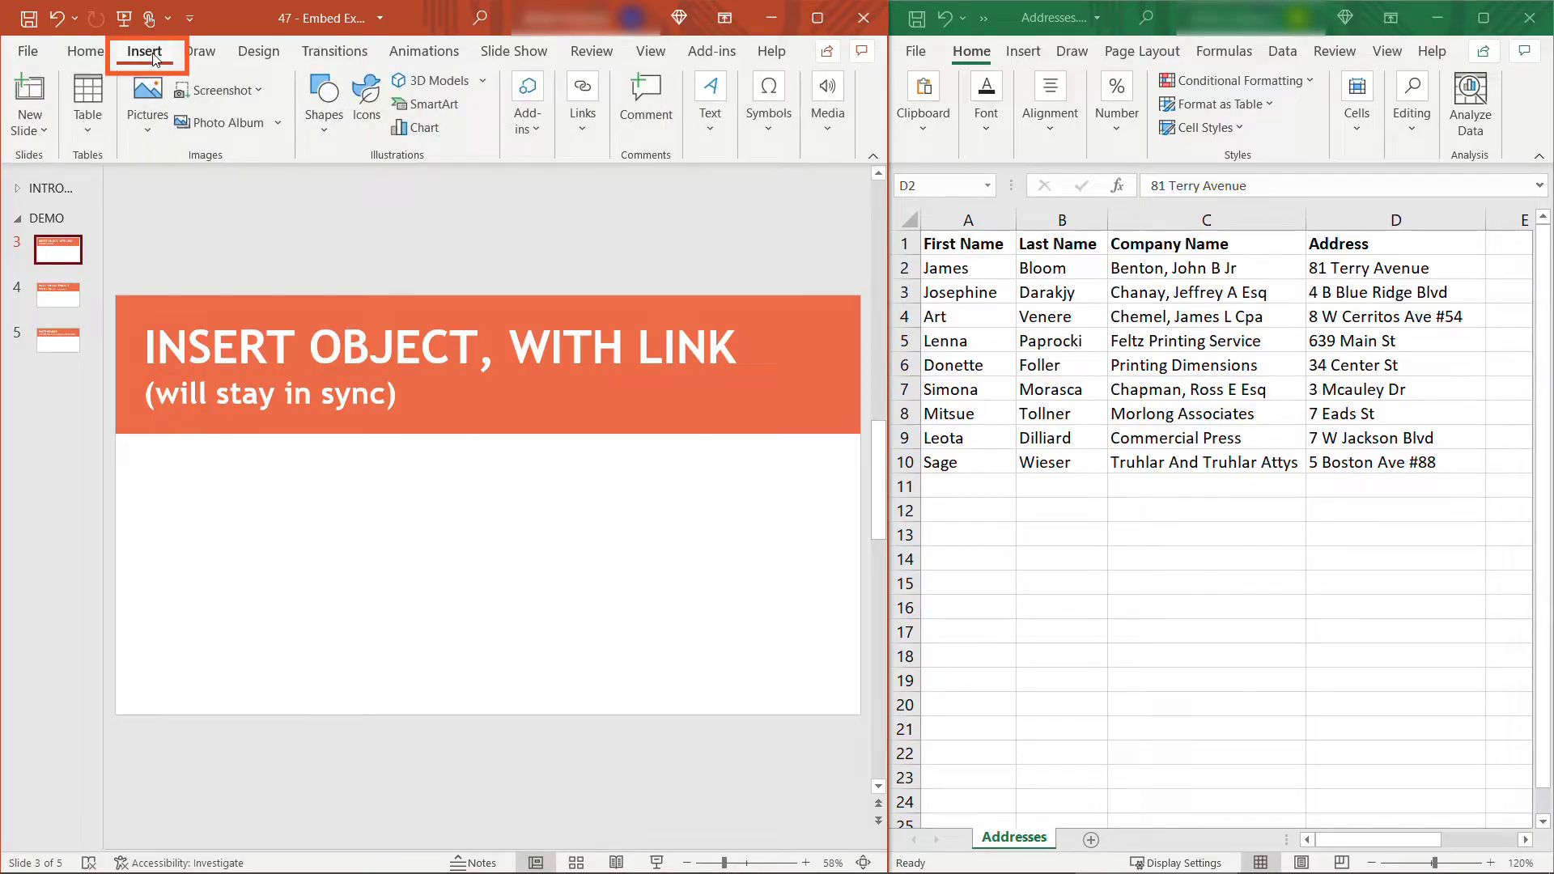
left_click(711, 132)
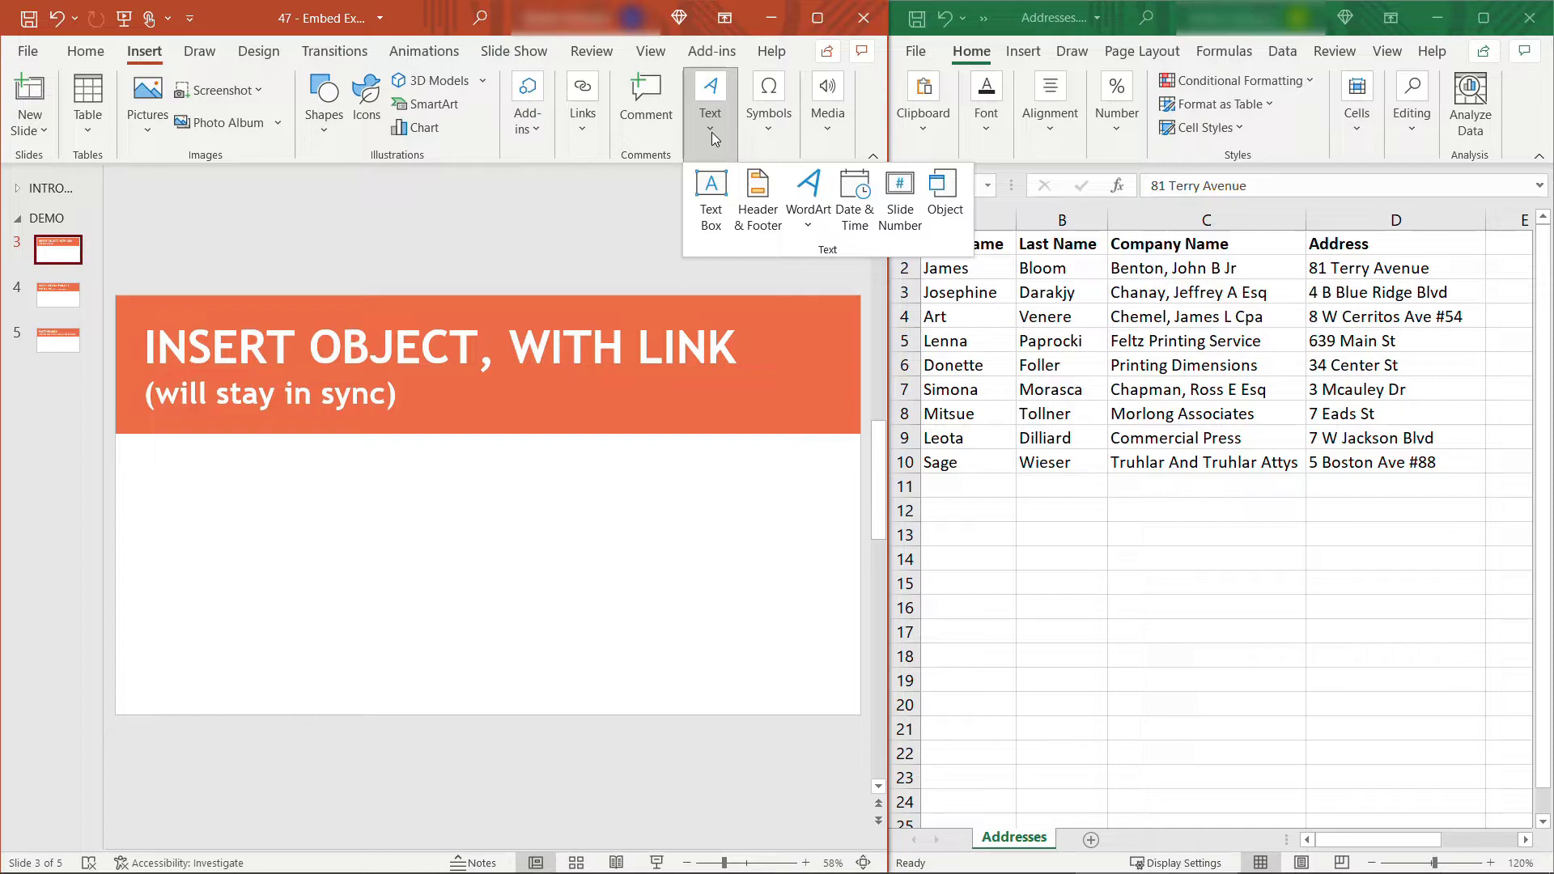
- Insert Addresses.xlsx onto slide 3 as an object created from file with Link ticked
left_click(945, 195)
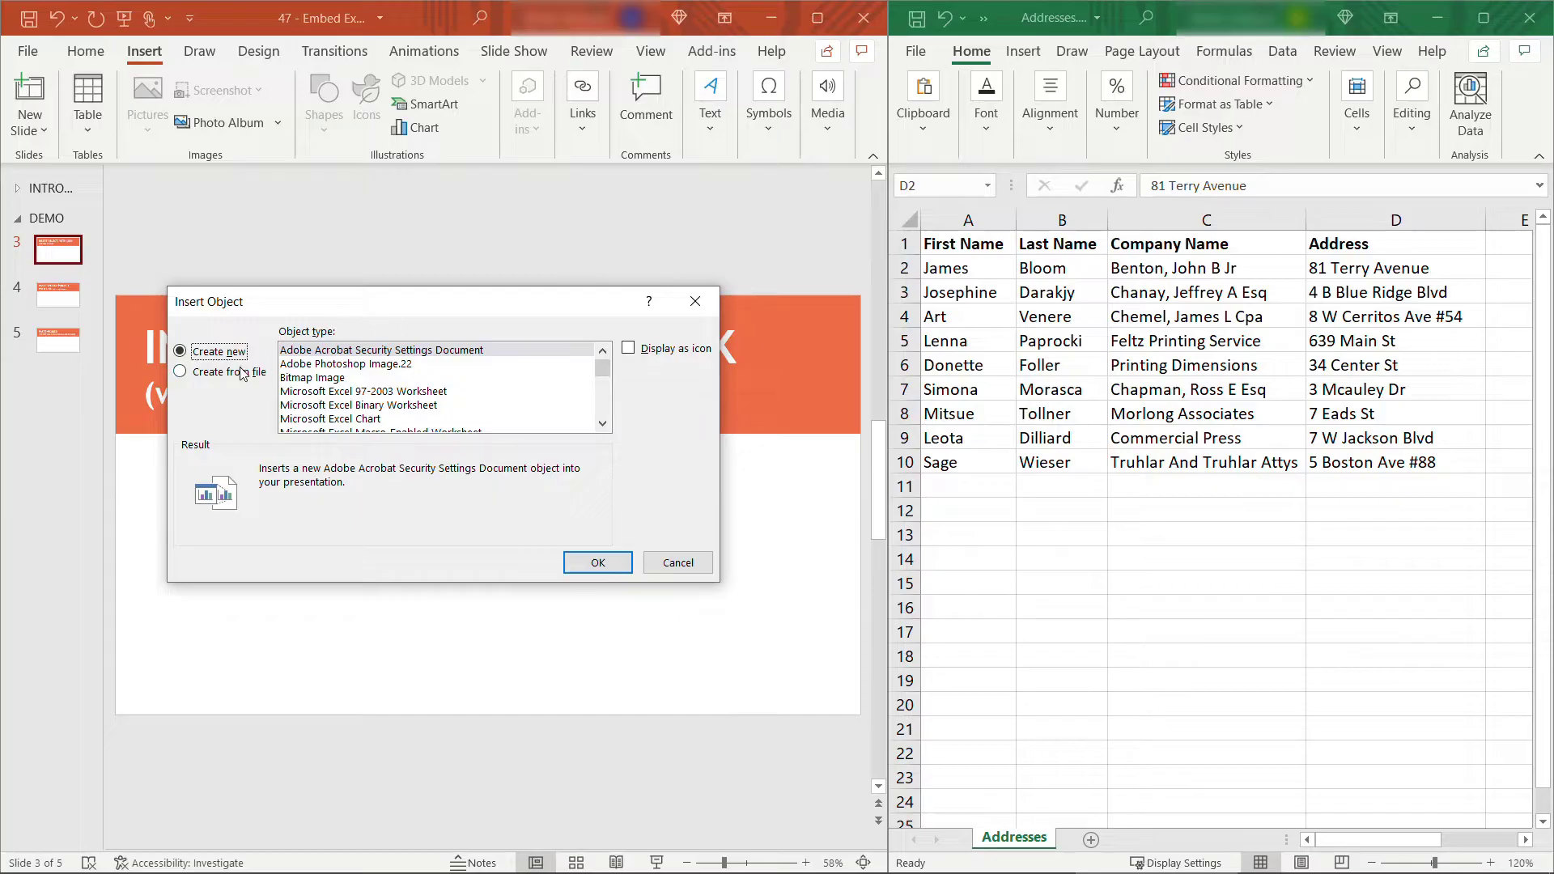
left_click(216, 382)
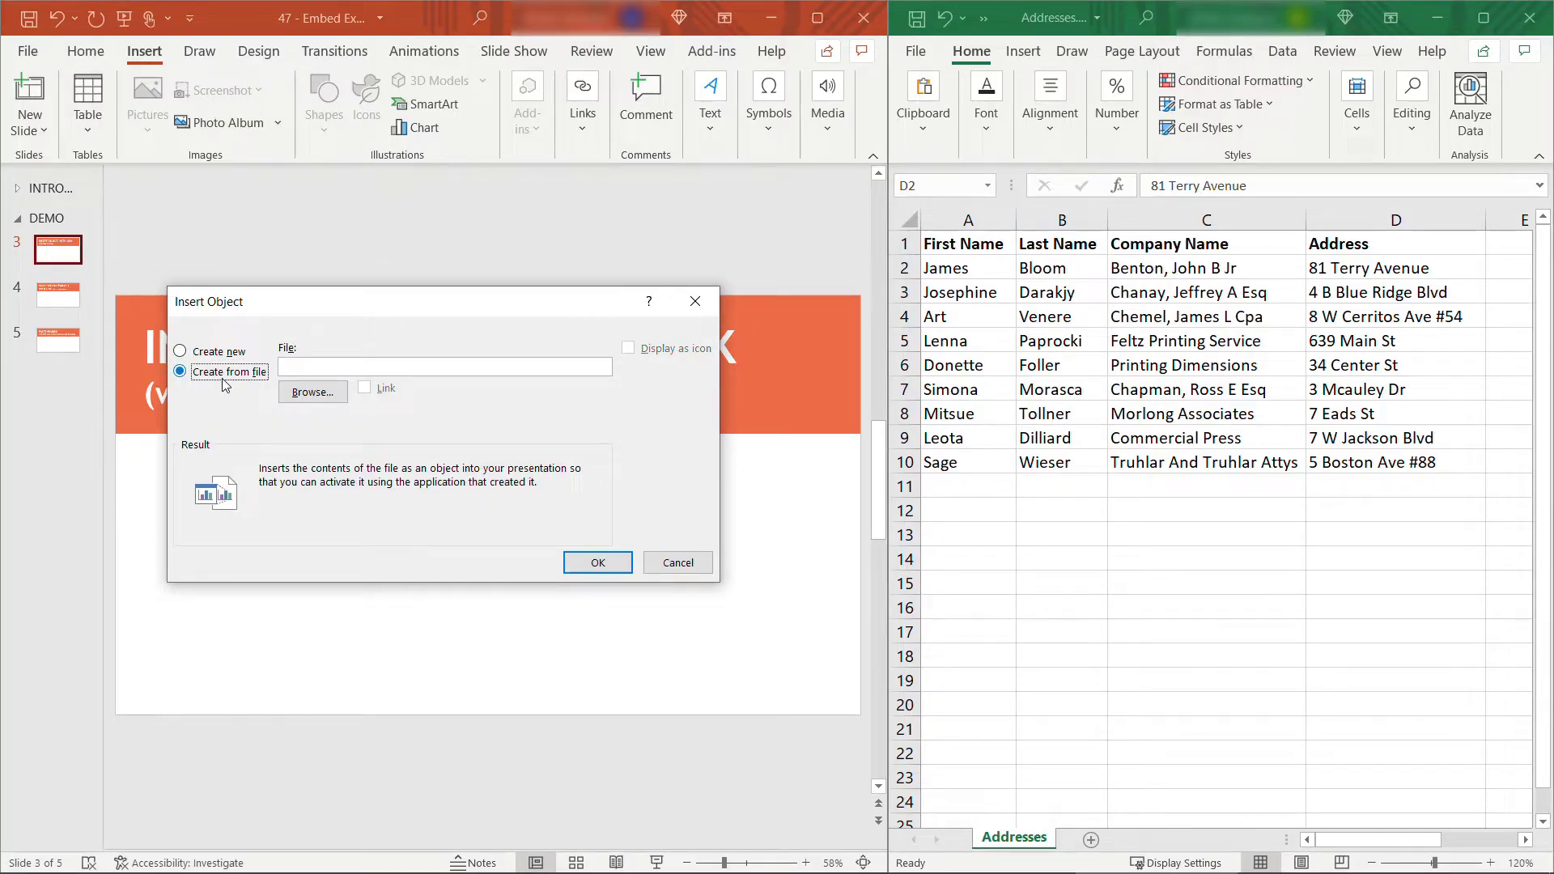
left_click(310, 393)
left_click(414, 486)
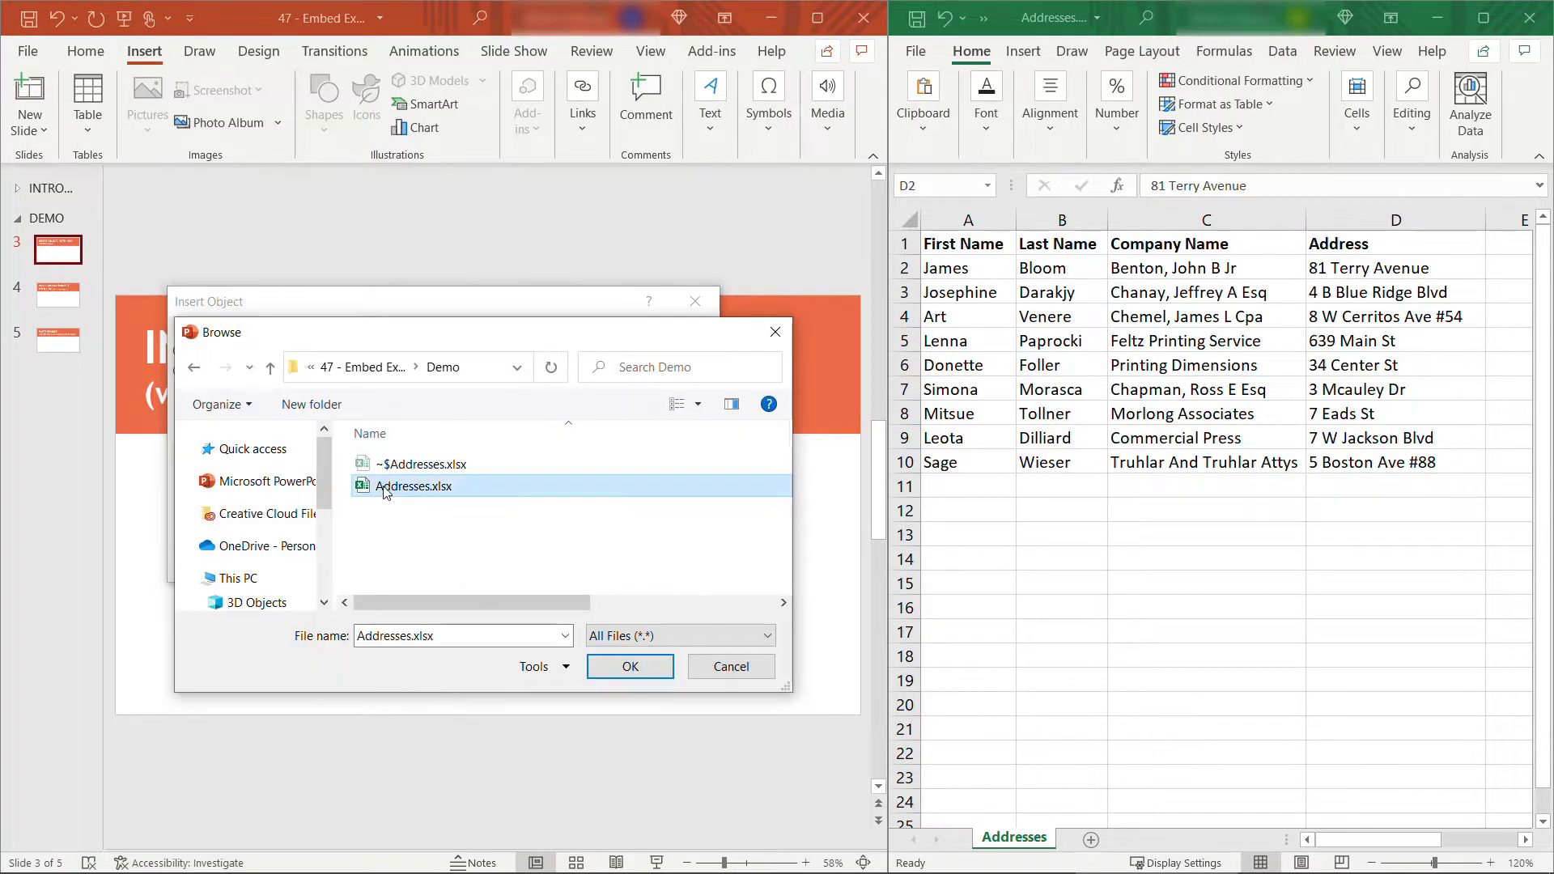
left_click(631, 670)
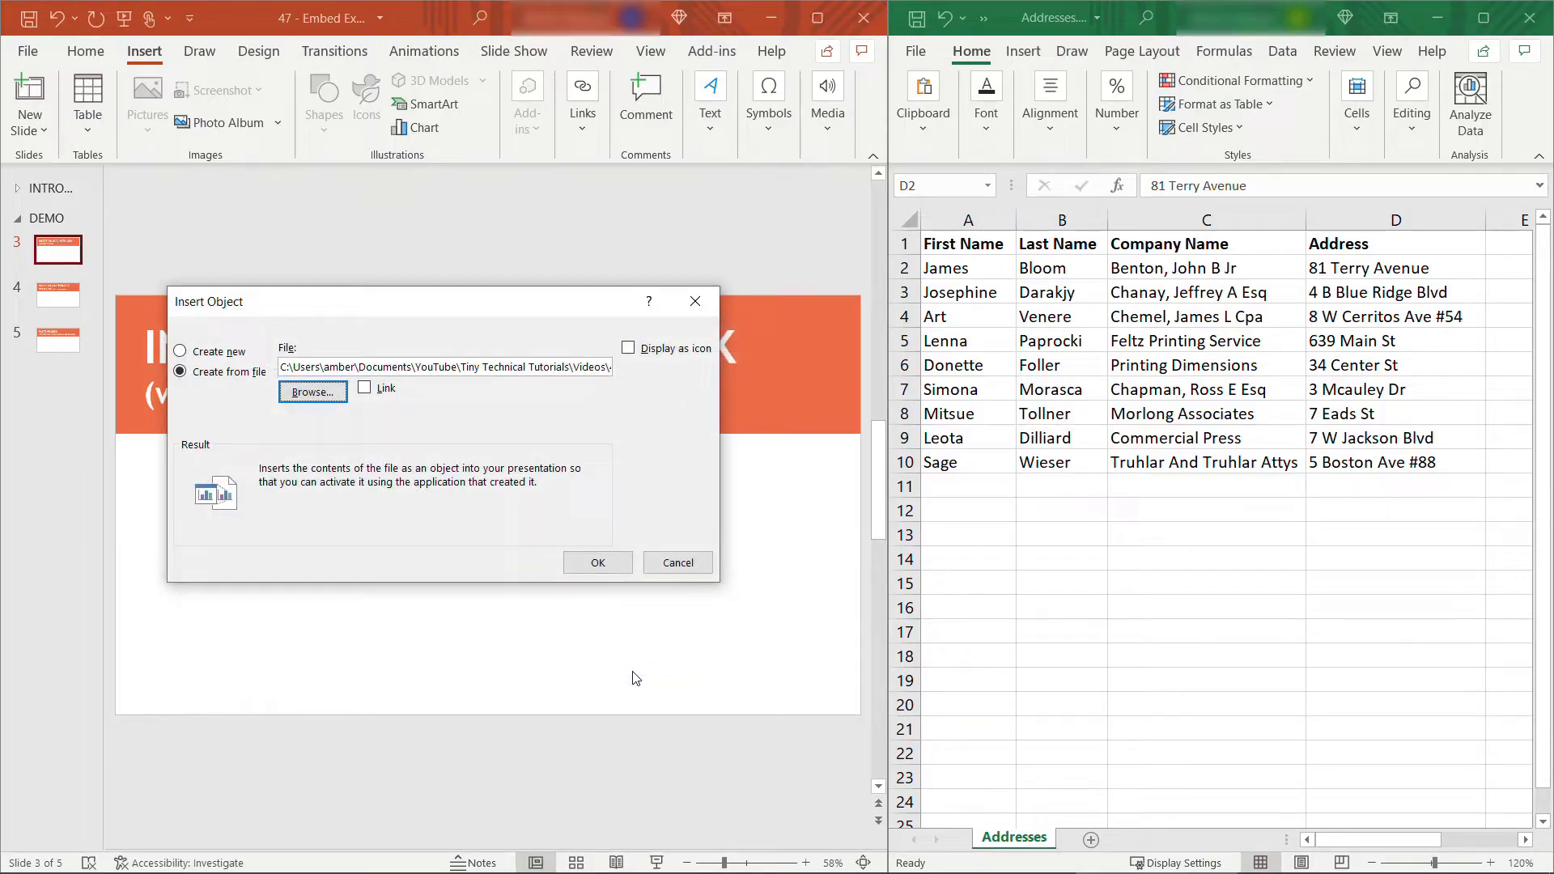
left_click(365, 389)
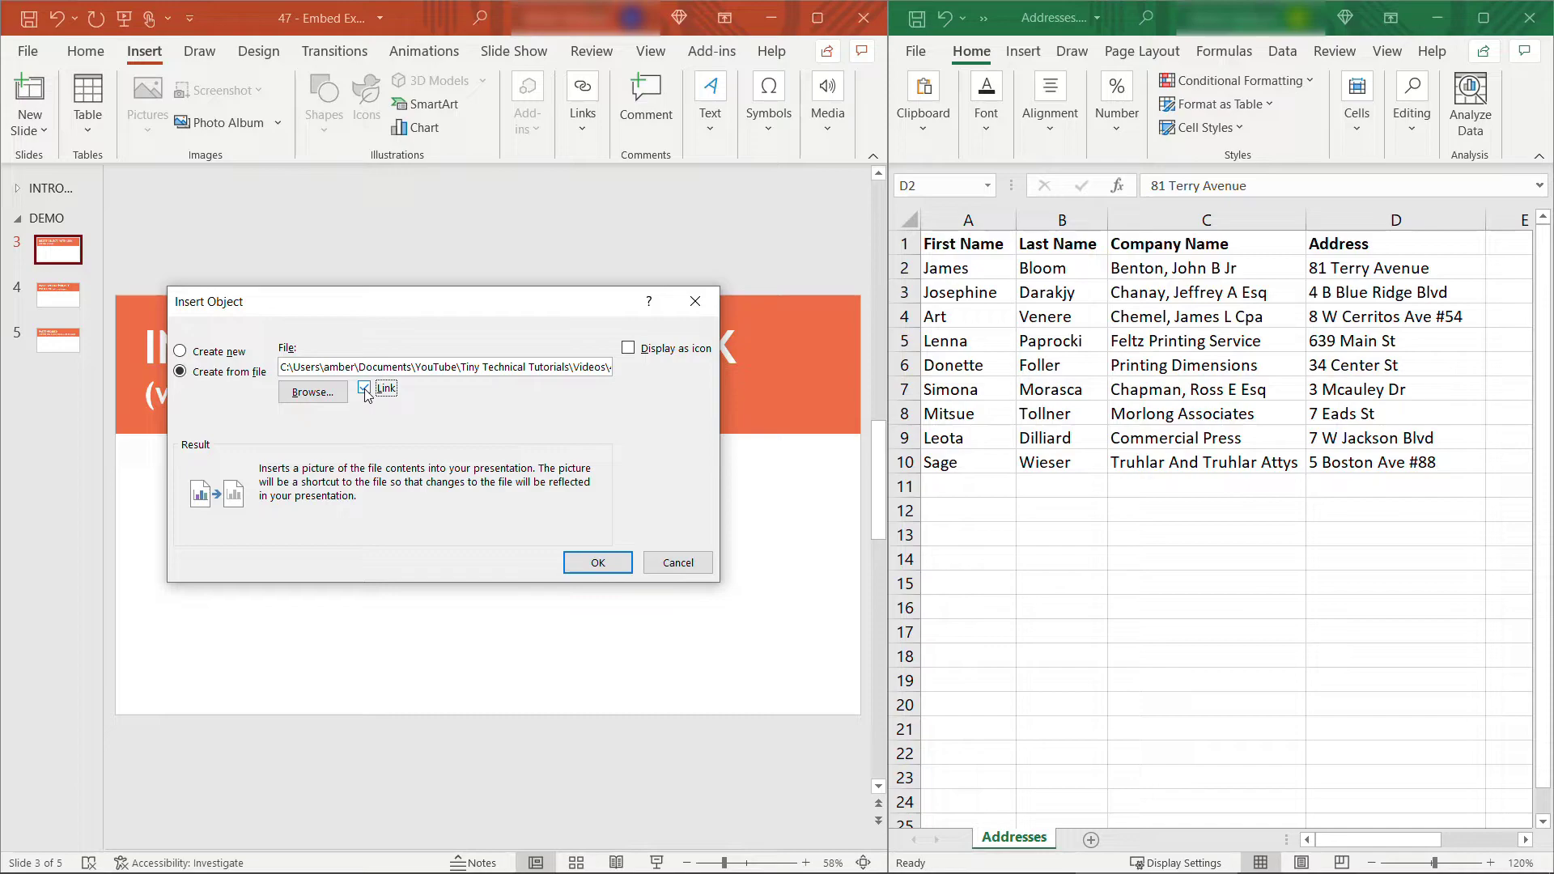
left_click(590, 561)
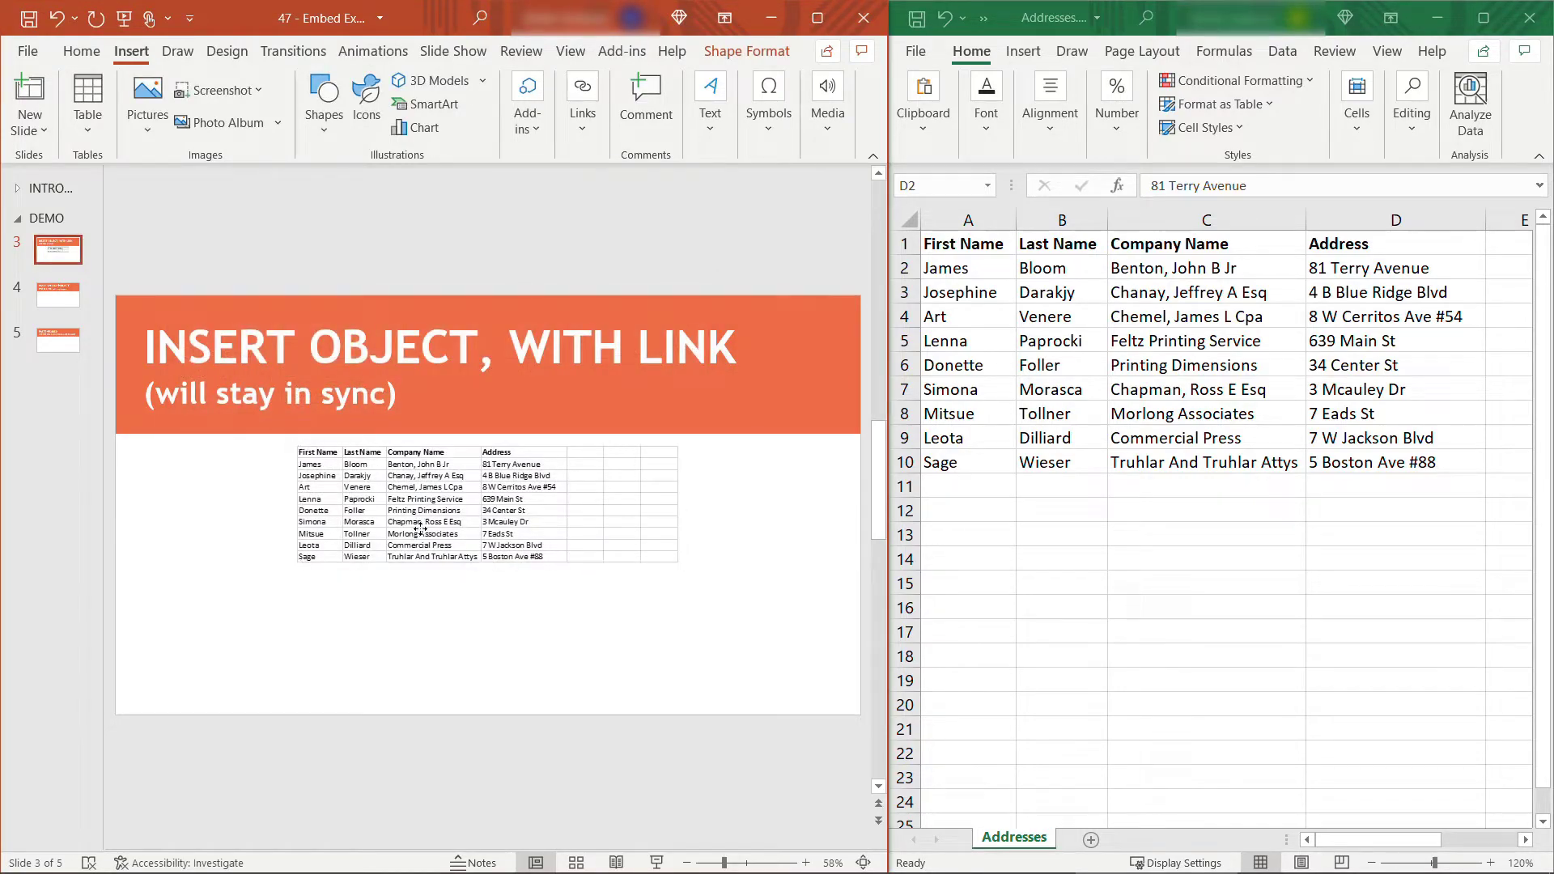
- Move the linked table to the lower left and enlarge it beneath the title
left_click_drag(503, 513, 387, 534)
left_click_drag(561, 582, 693, 669)
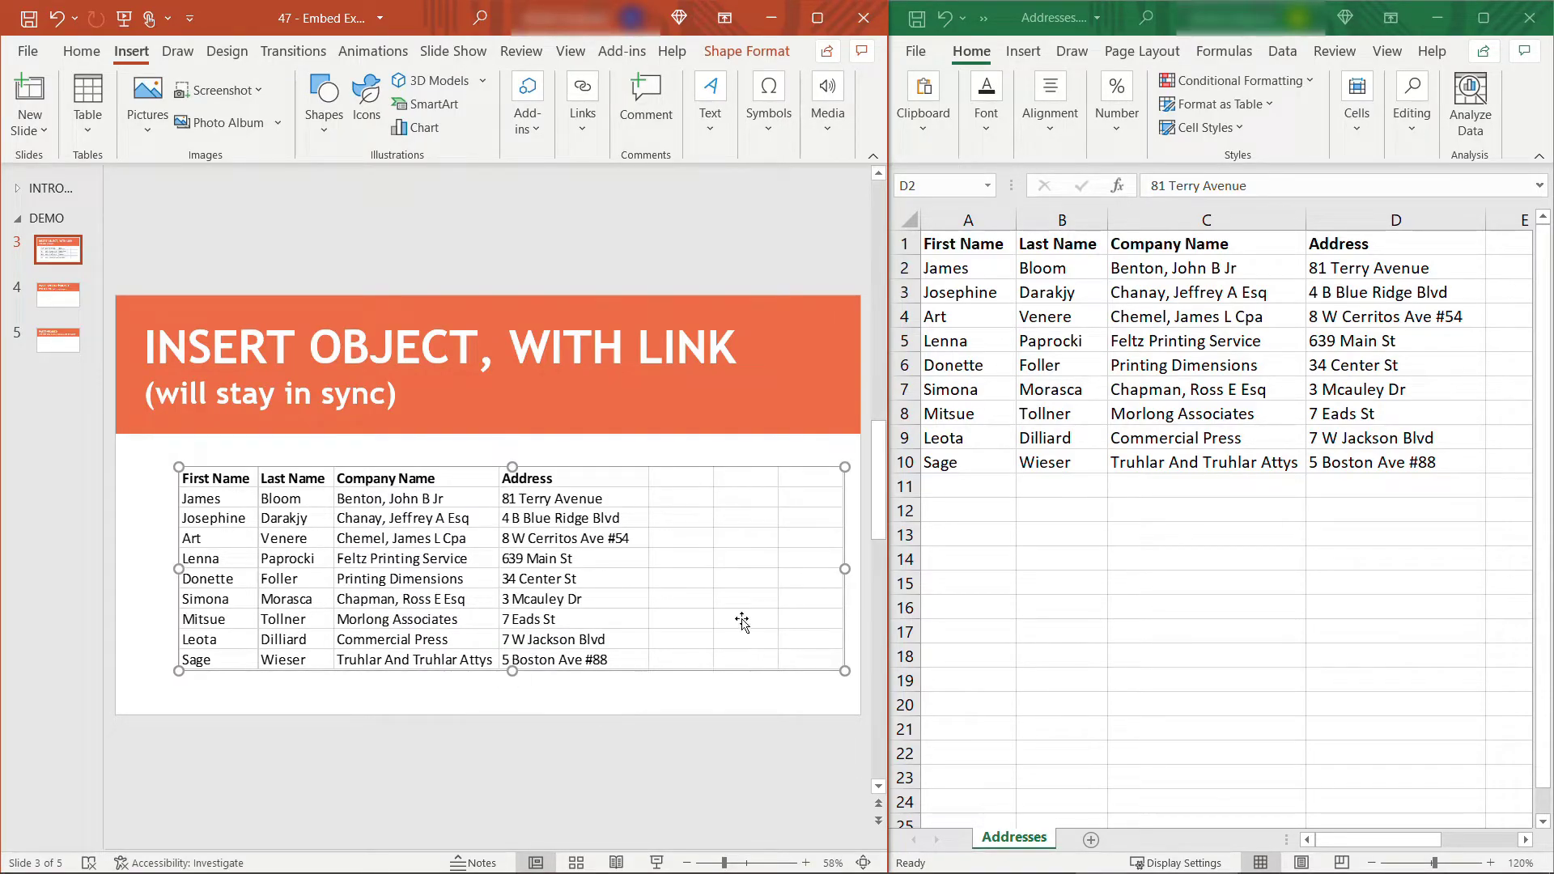
left_click(1336, 270)
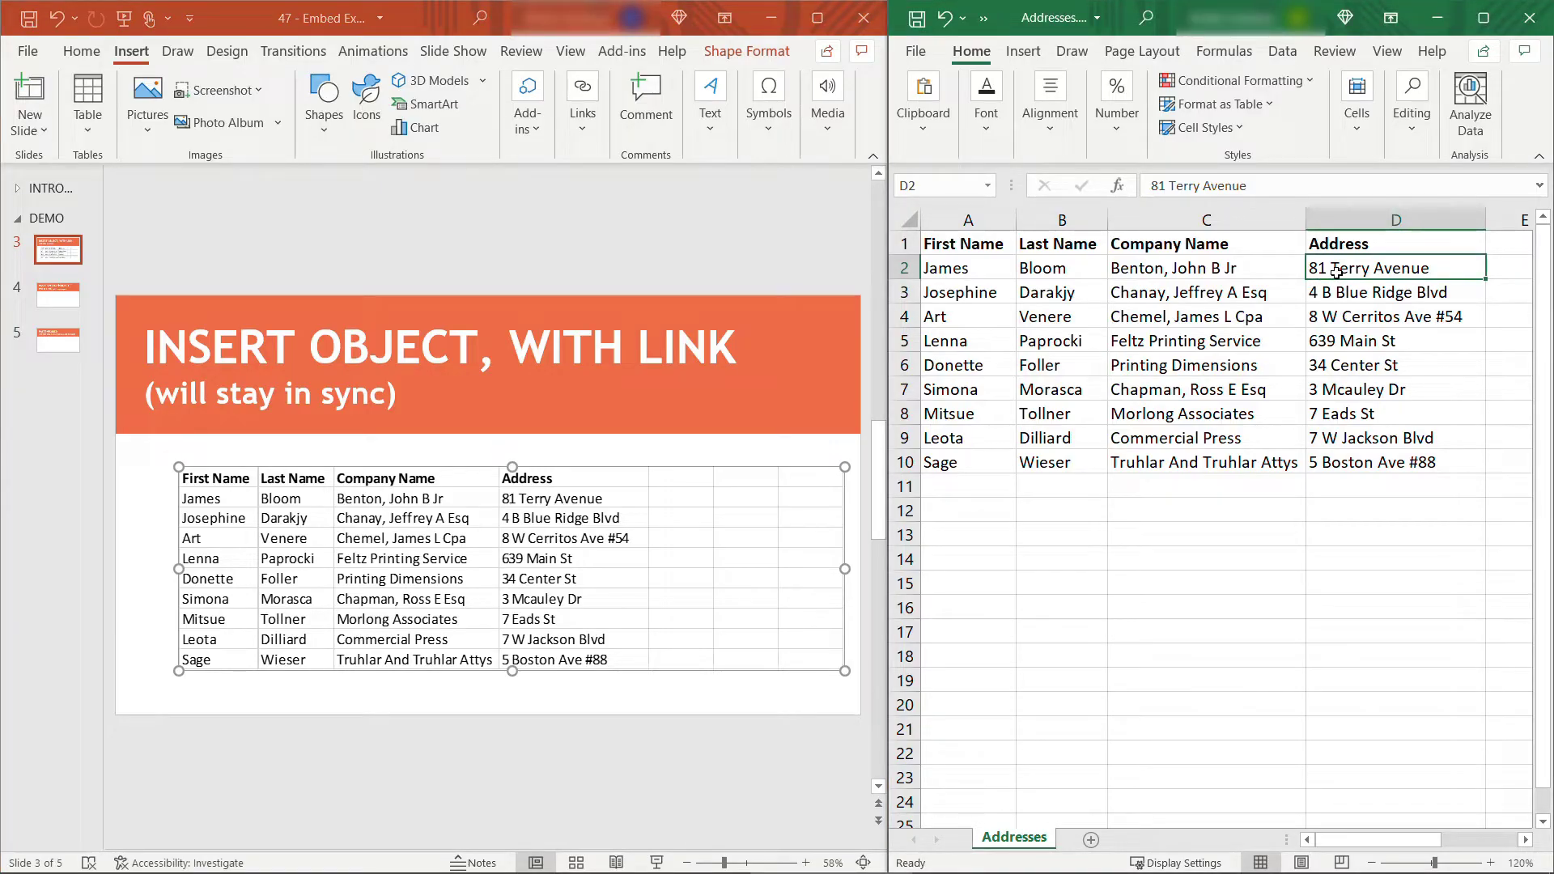
type("123 Main")
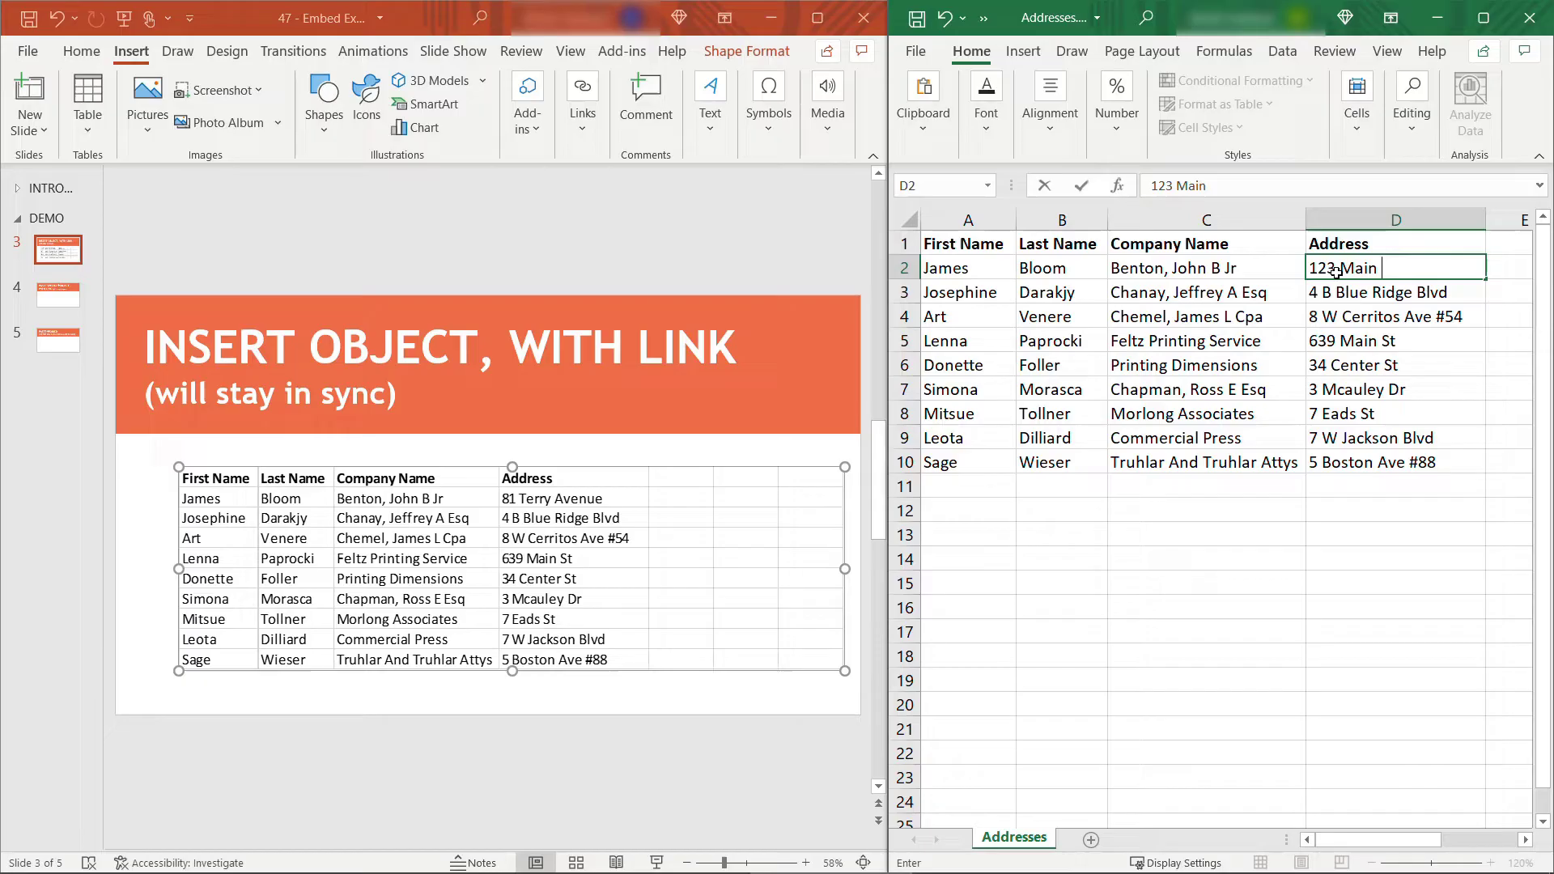
type(" Street")
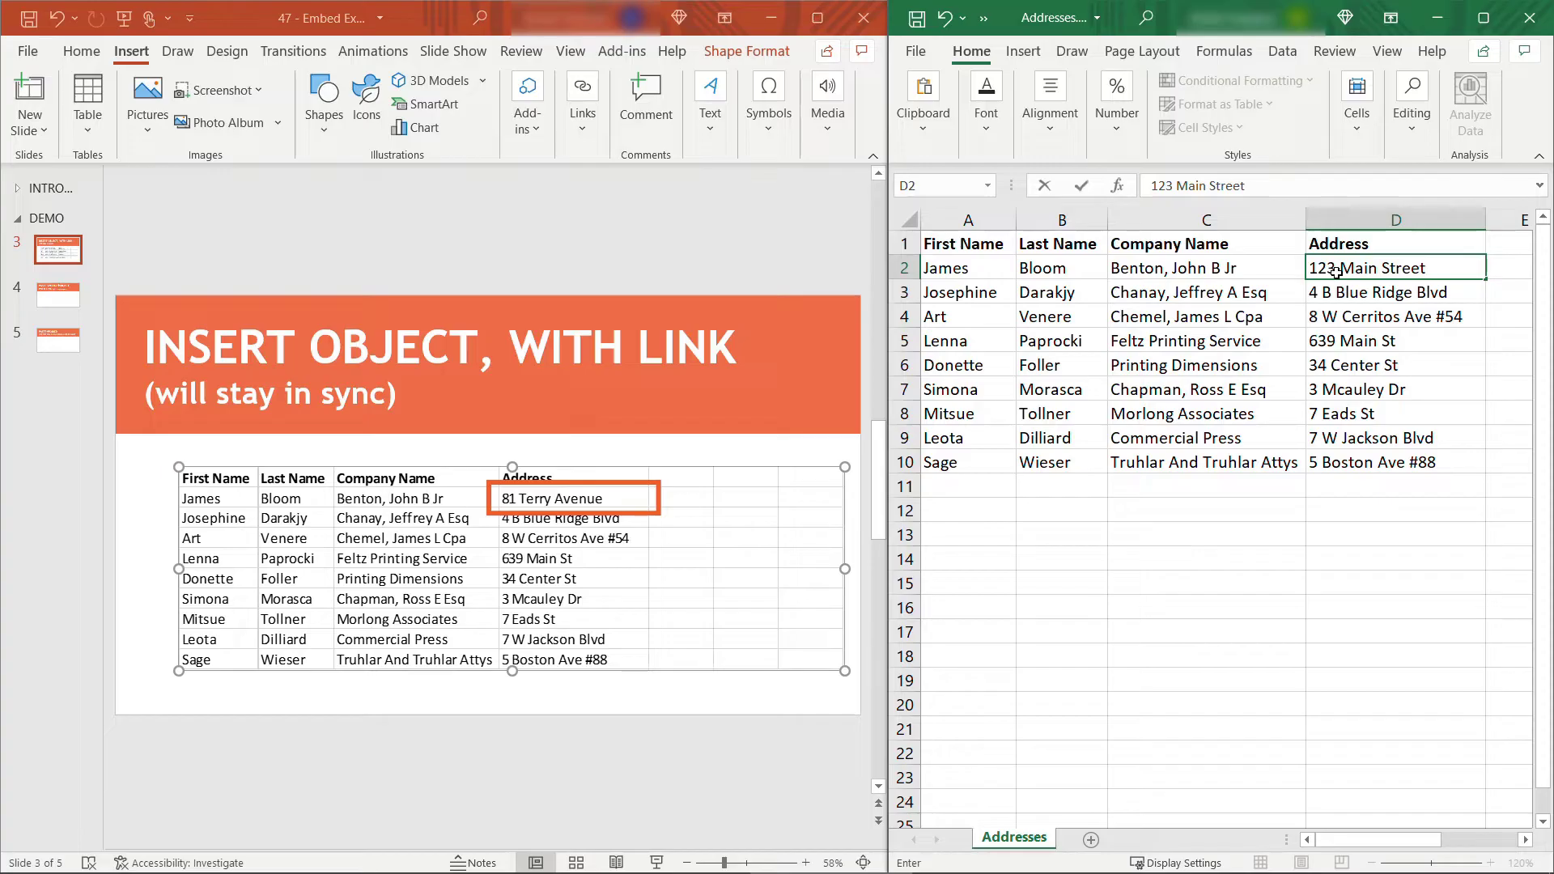
key("Return")
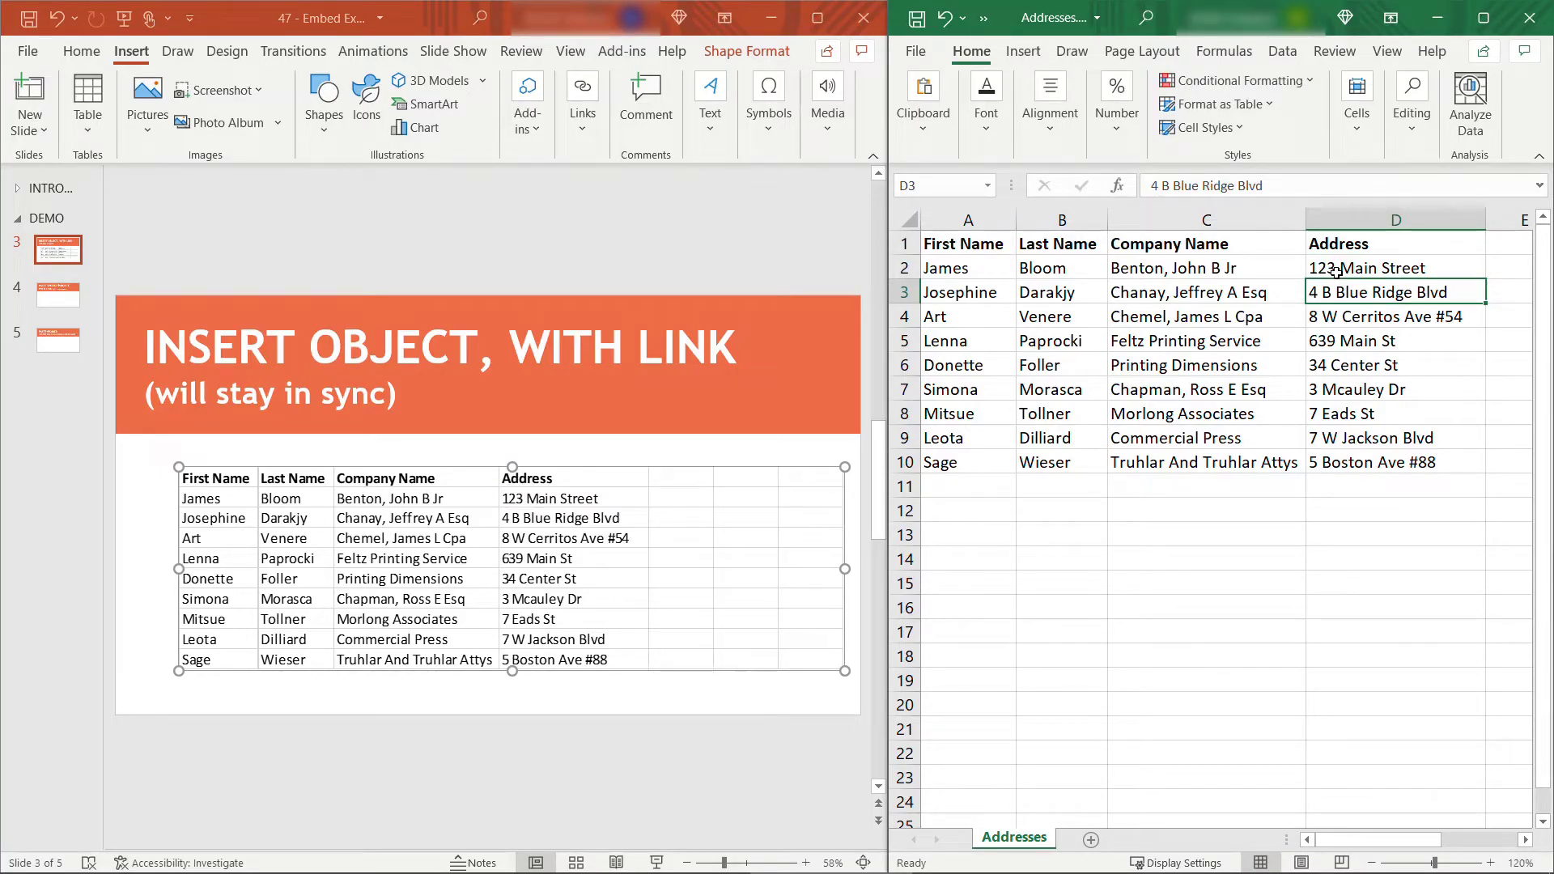
key("ctrl+z")
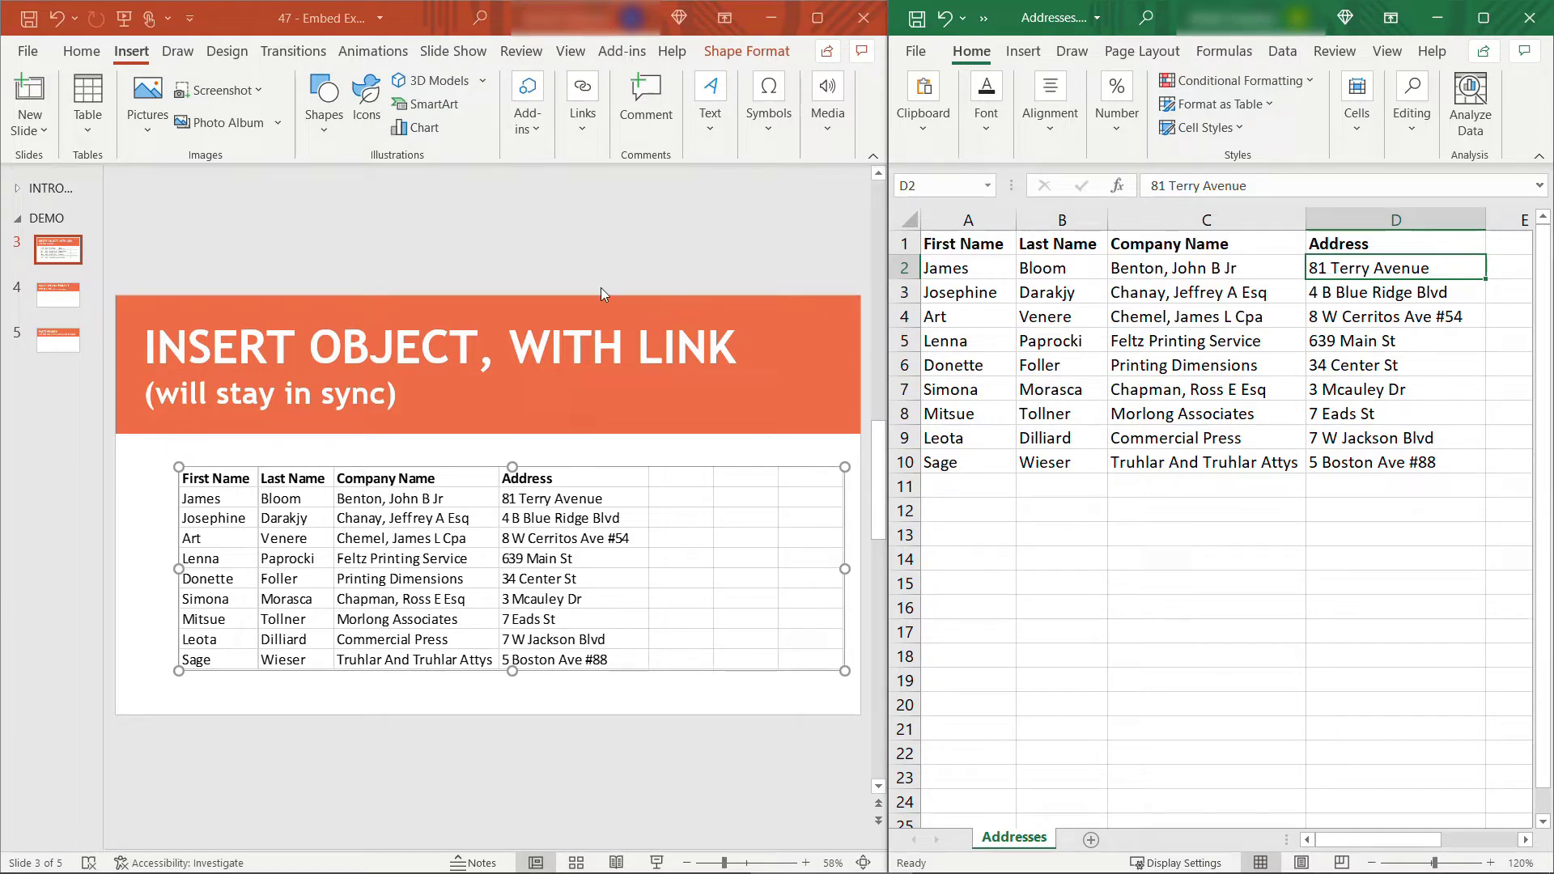
left_click(55, 300)
- Show slide 4 and copy the Excel address range A1:D10
left_click(55, 301)
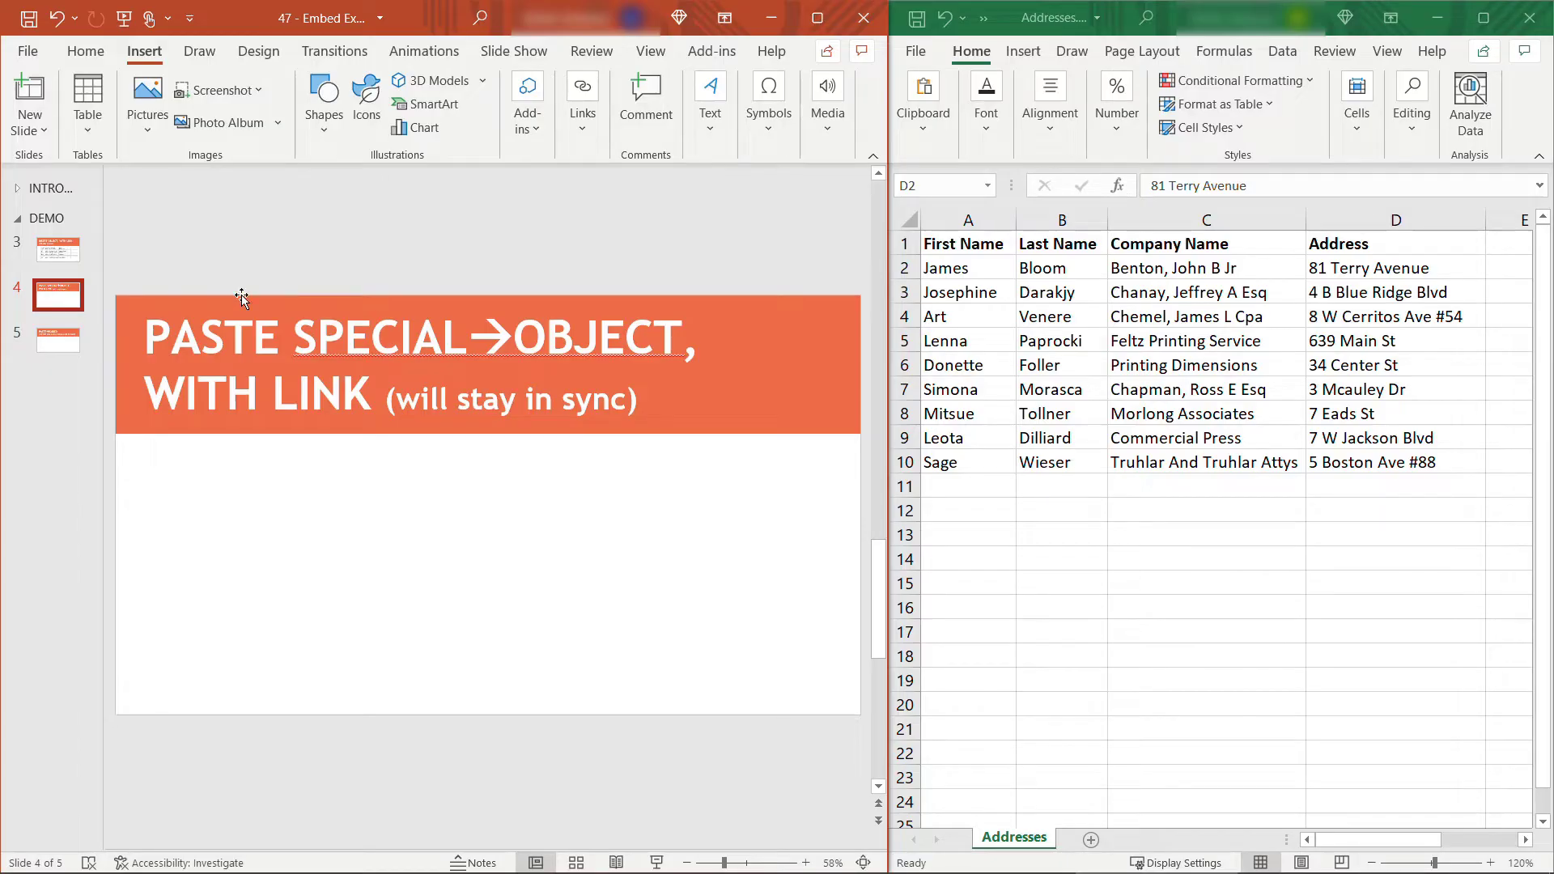
left_click(975, 241)
left_click_drag(975, 241, 1384, 451)
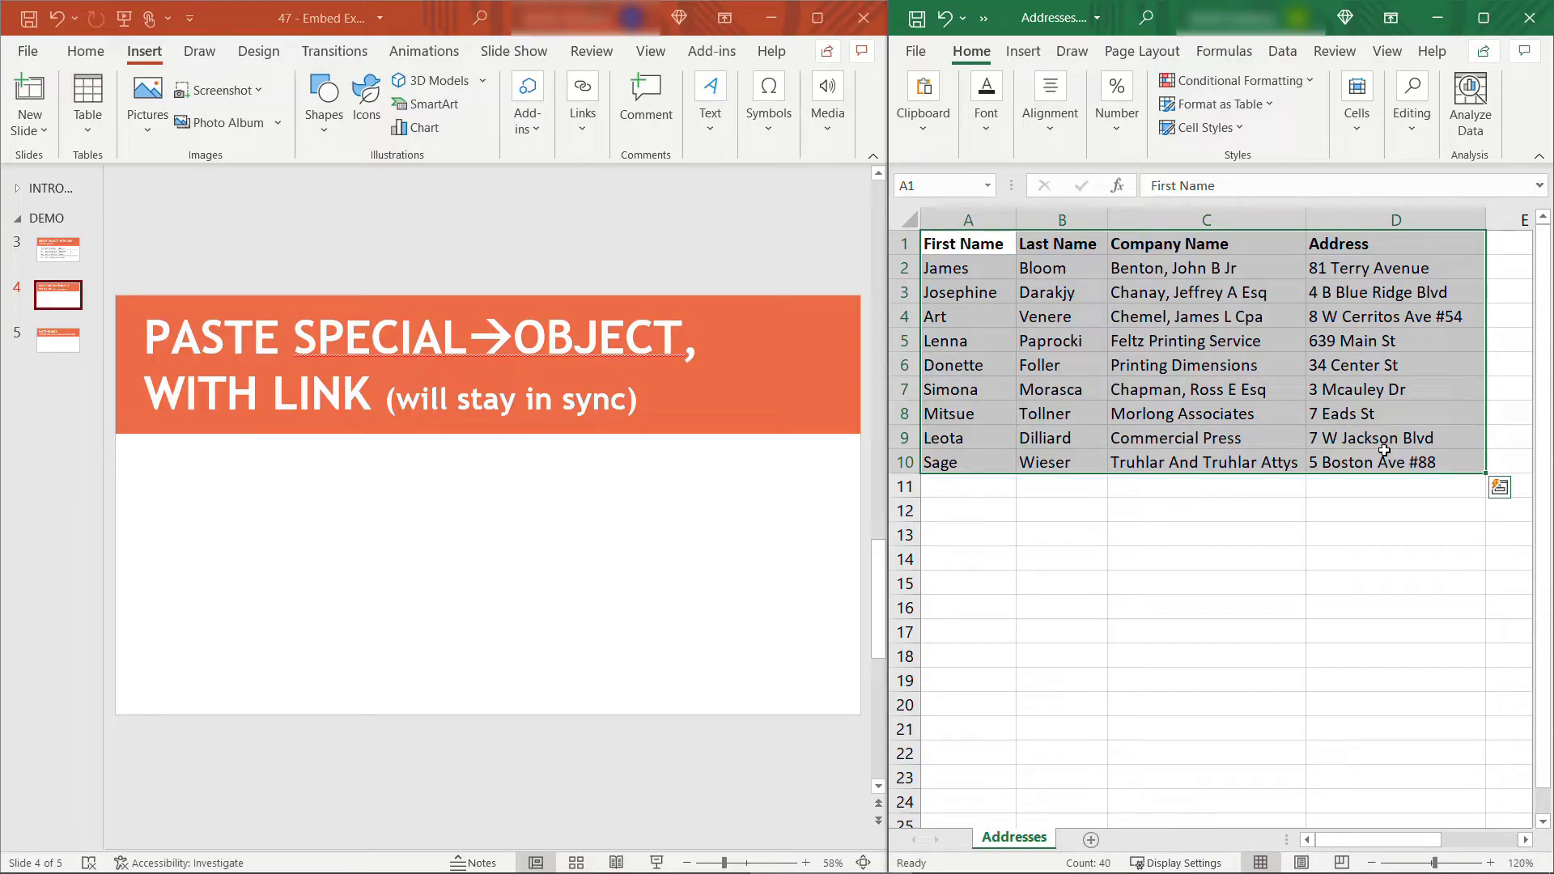
right_click(1228, 354)
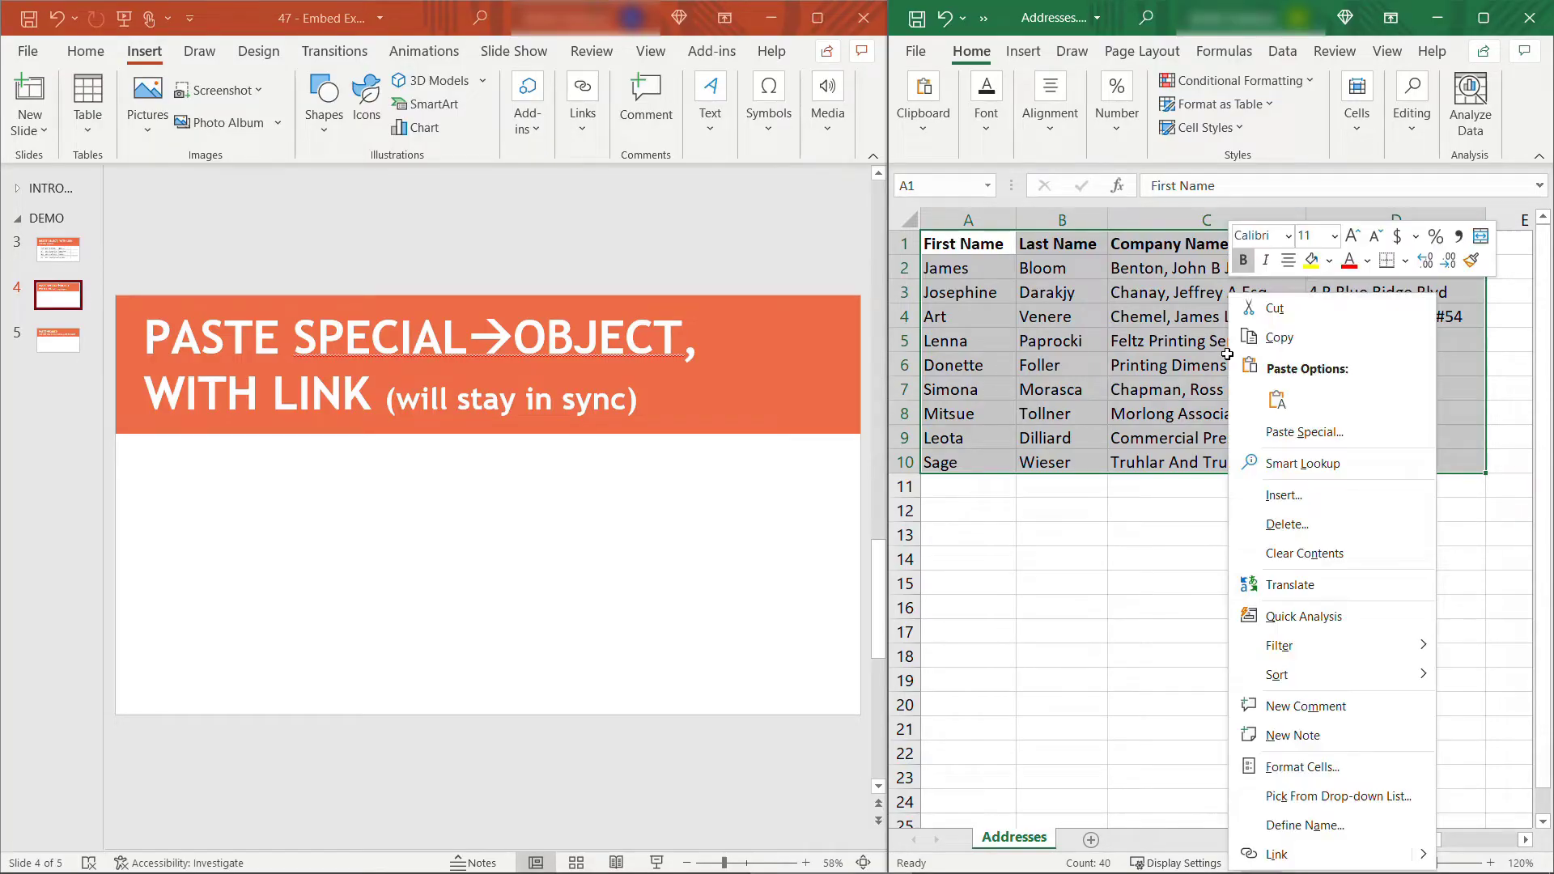
left_click(1271, 340)
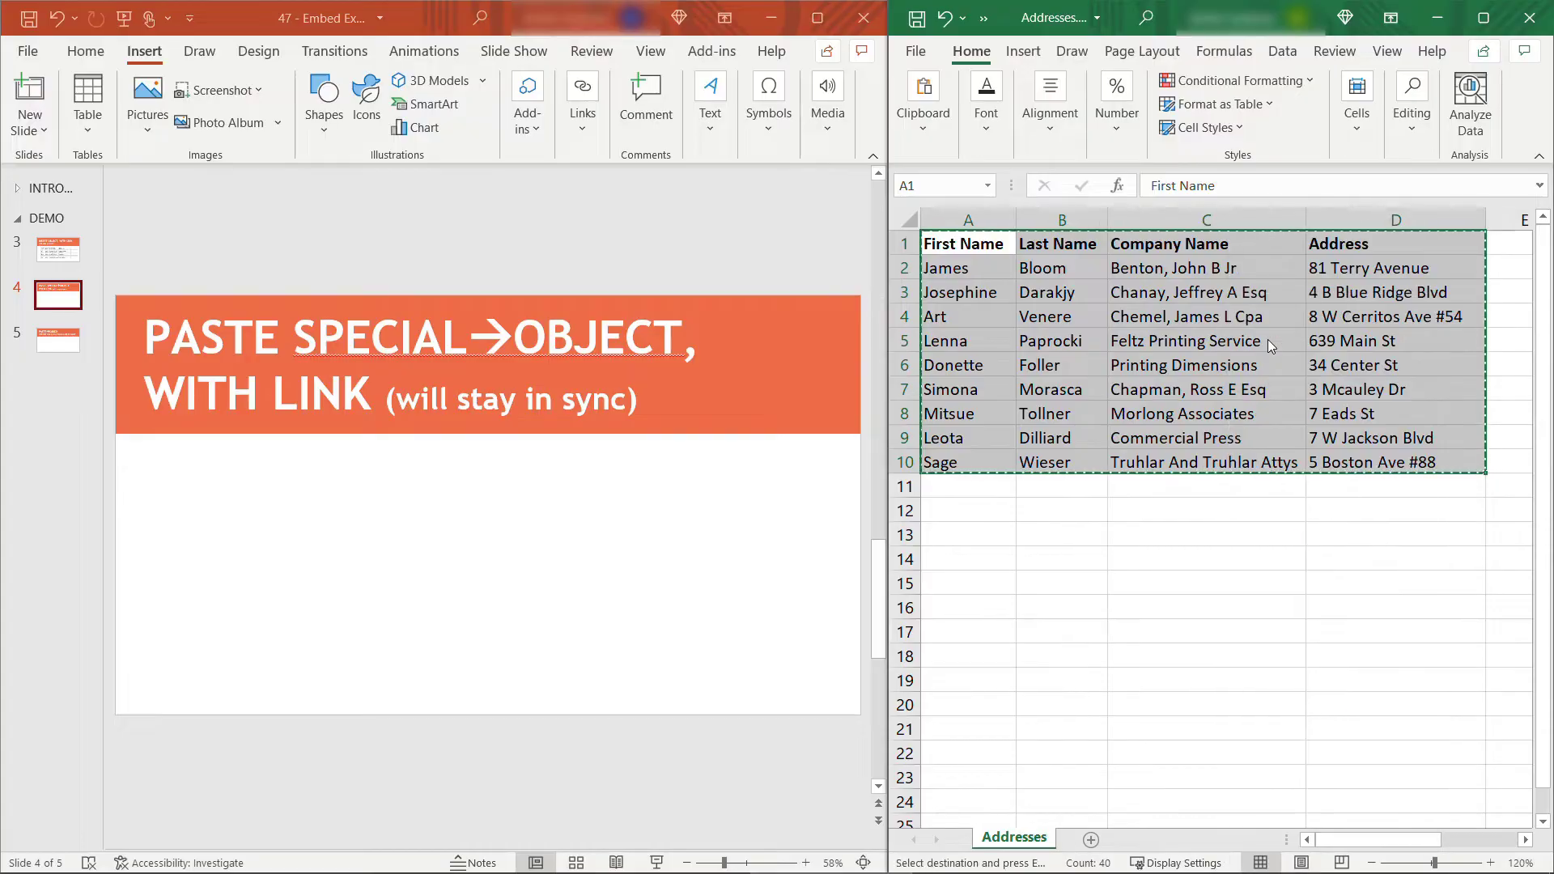
left_click(367, 493)
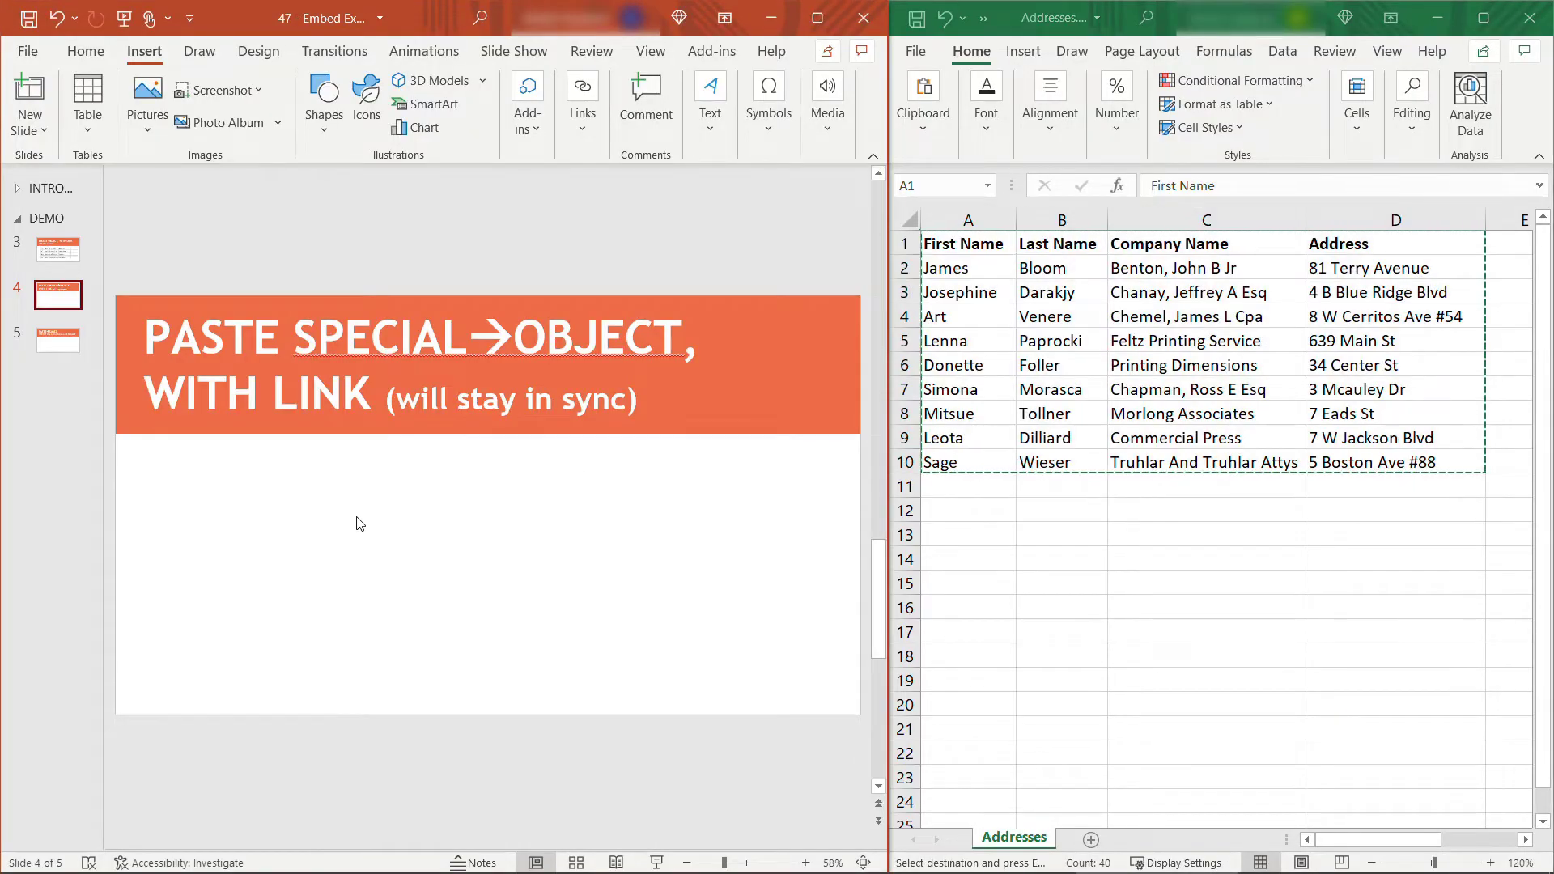
- Choose Paste Special with Paste link as a Microsoft Excel Worksheet Object
left_click(87, 52)
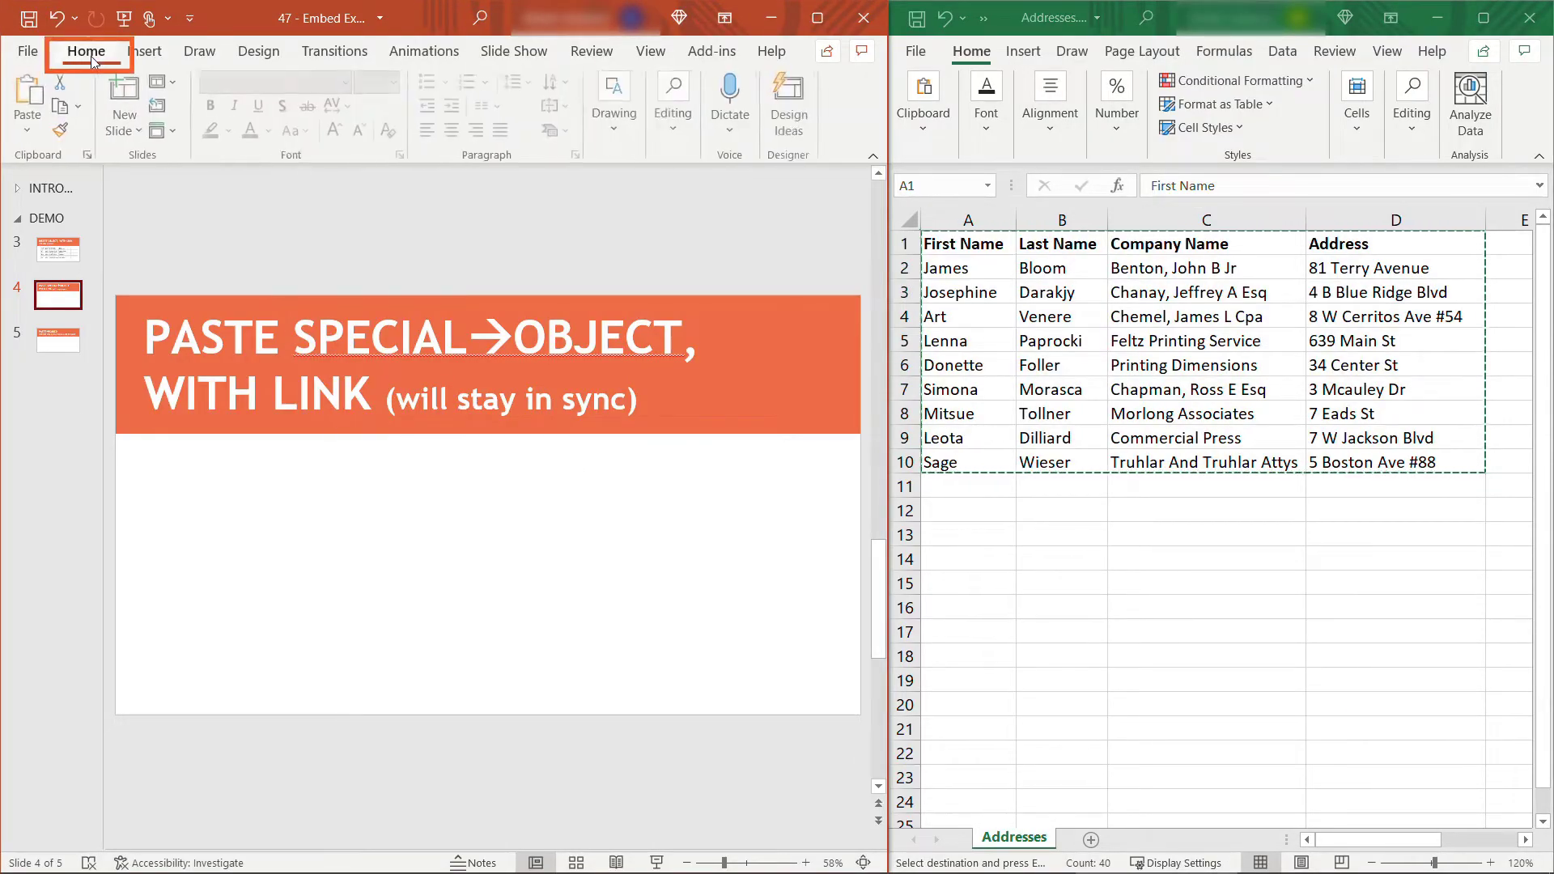
left_click(31, 133)
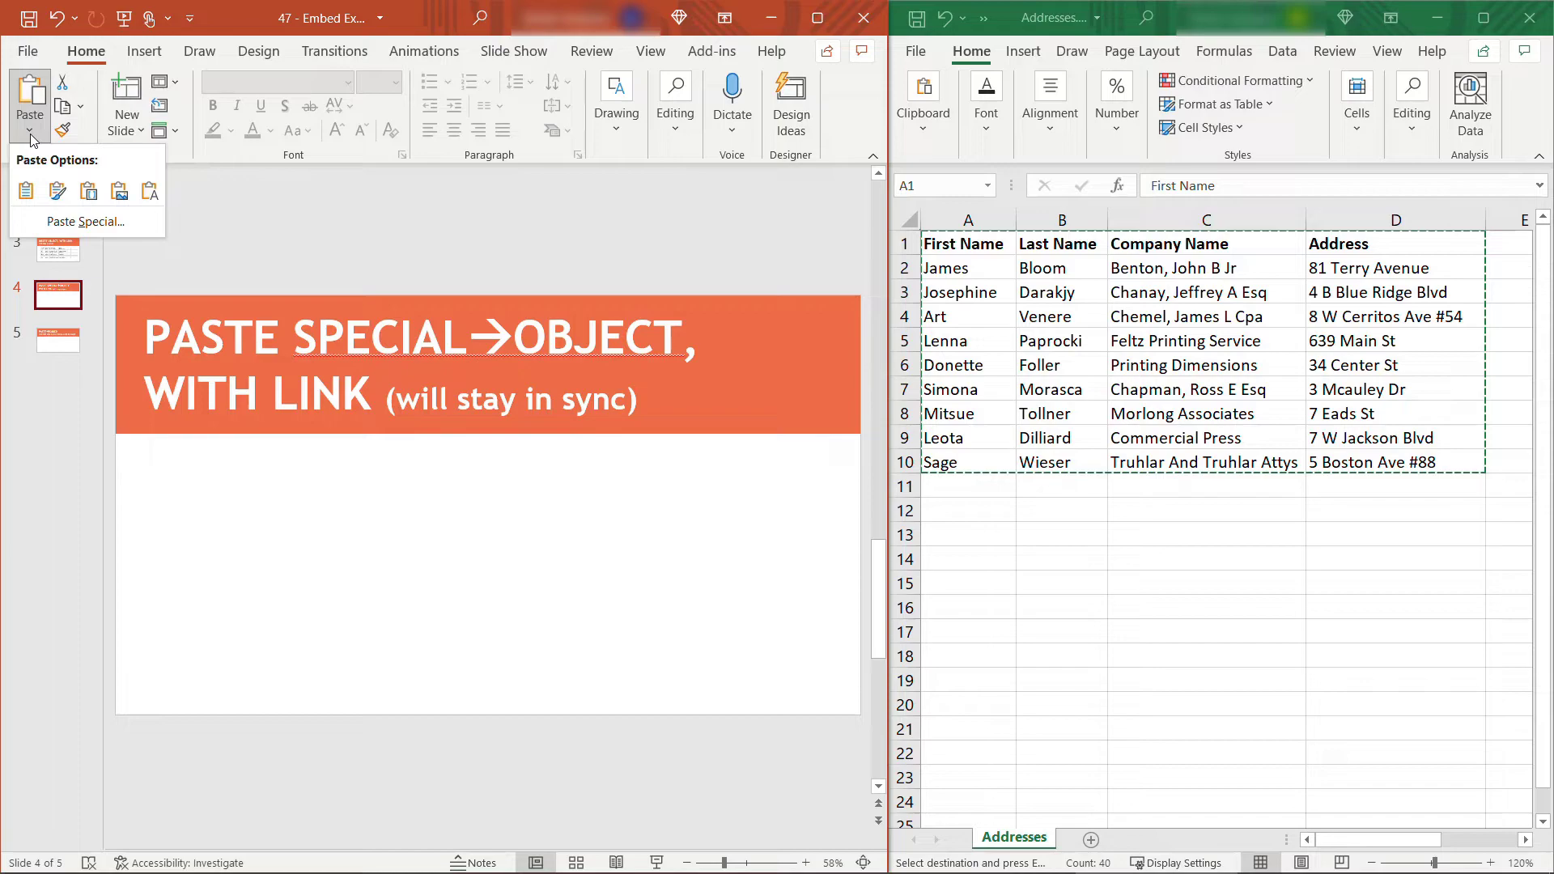
left_click(133, 222)
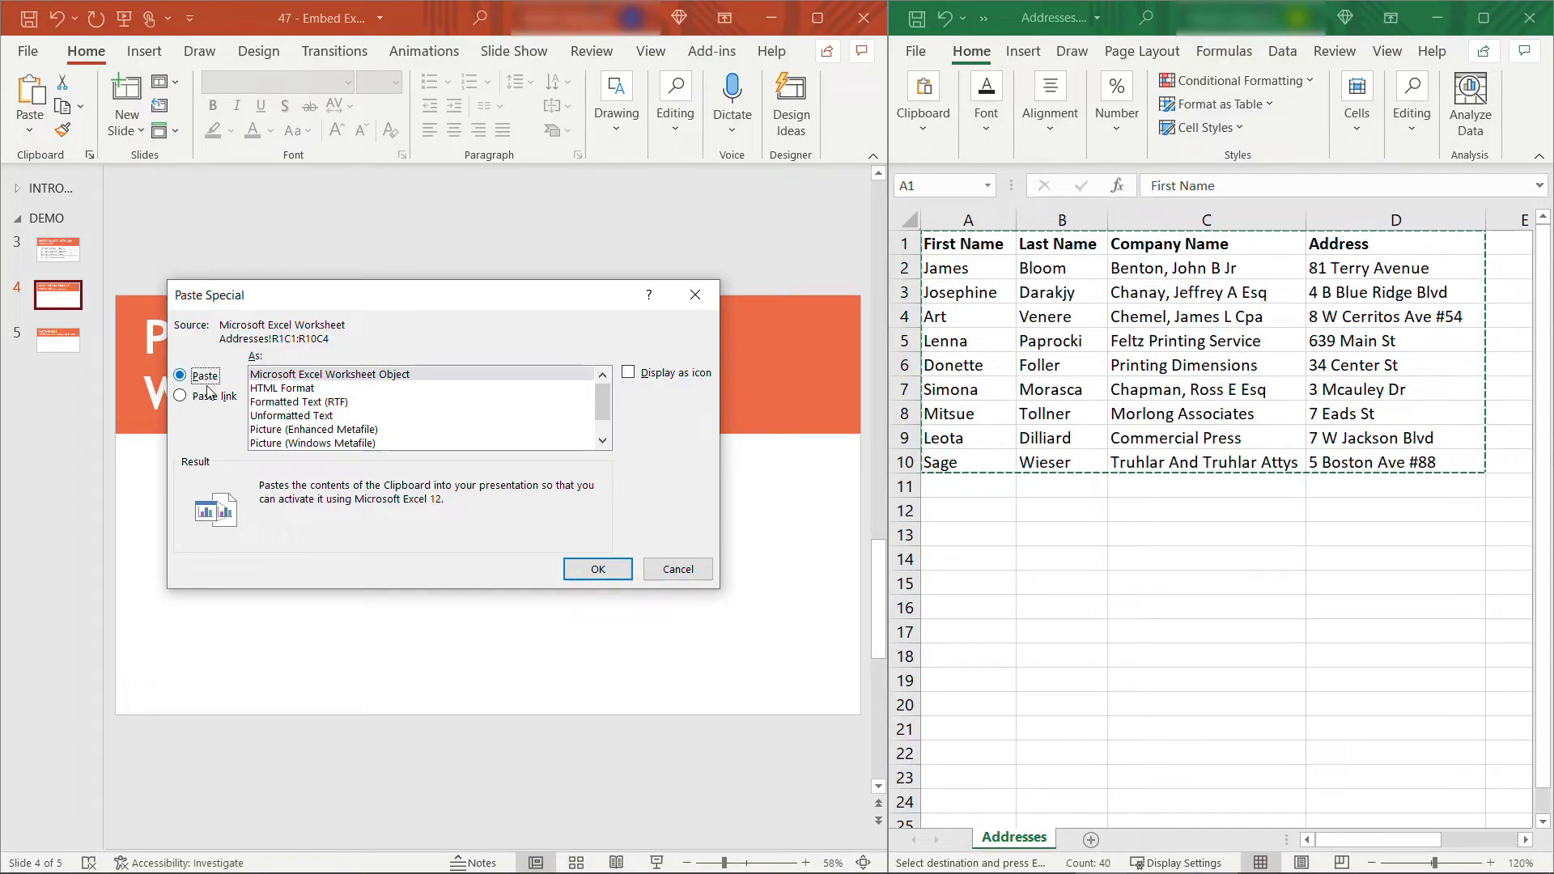
left_click(181, 397)
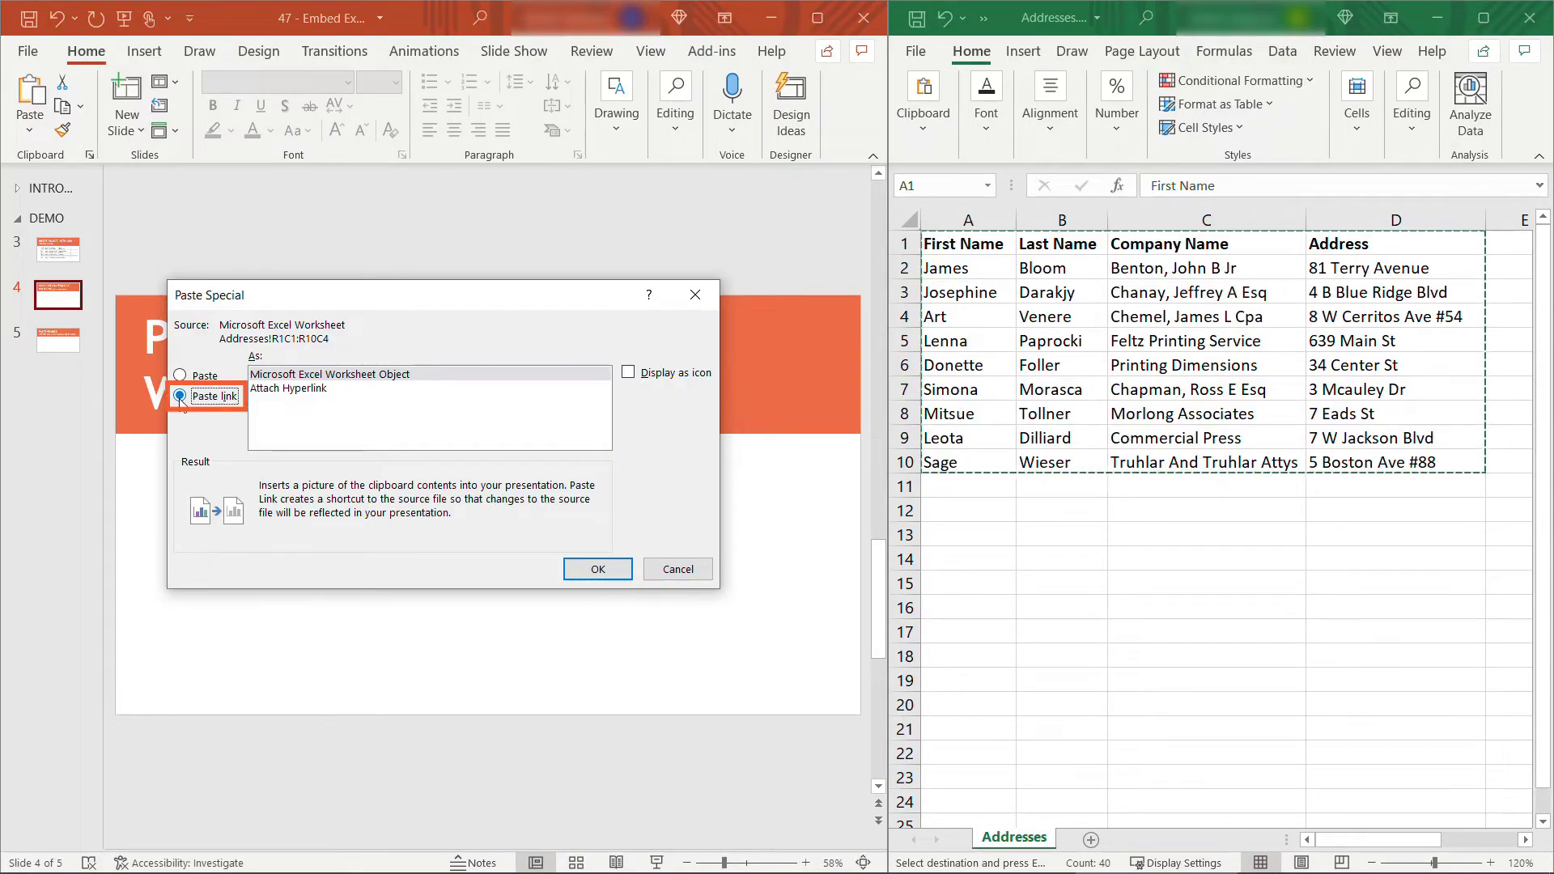
left_click(390, 376)
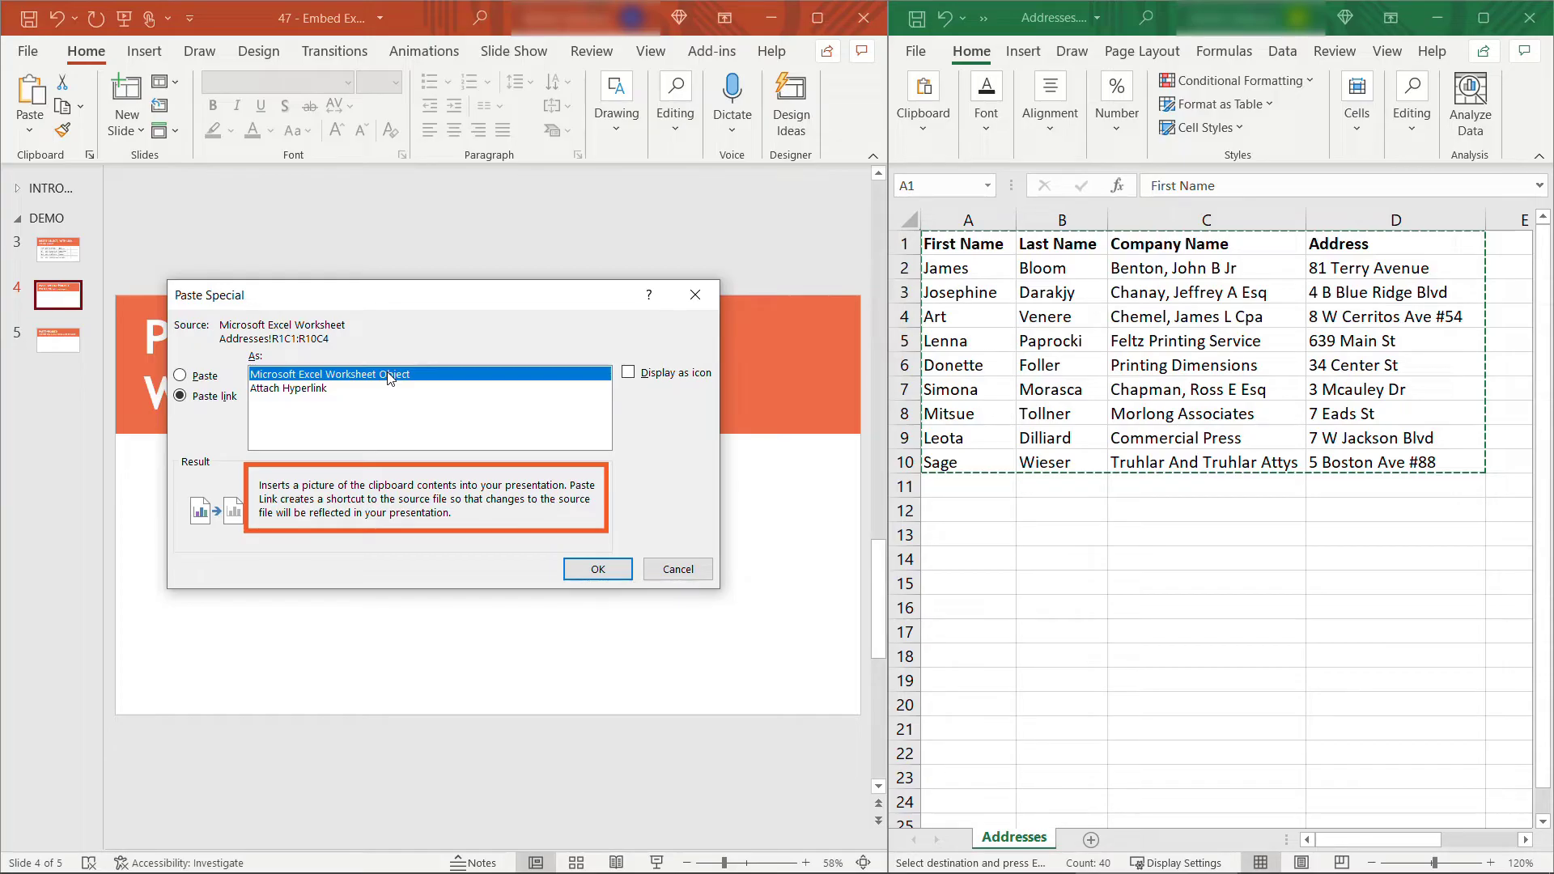
- Confirm the linked paste, then move the table left and enlarge it below the title
left_click(598, 570)
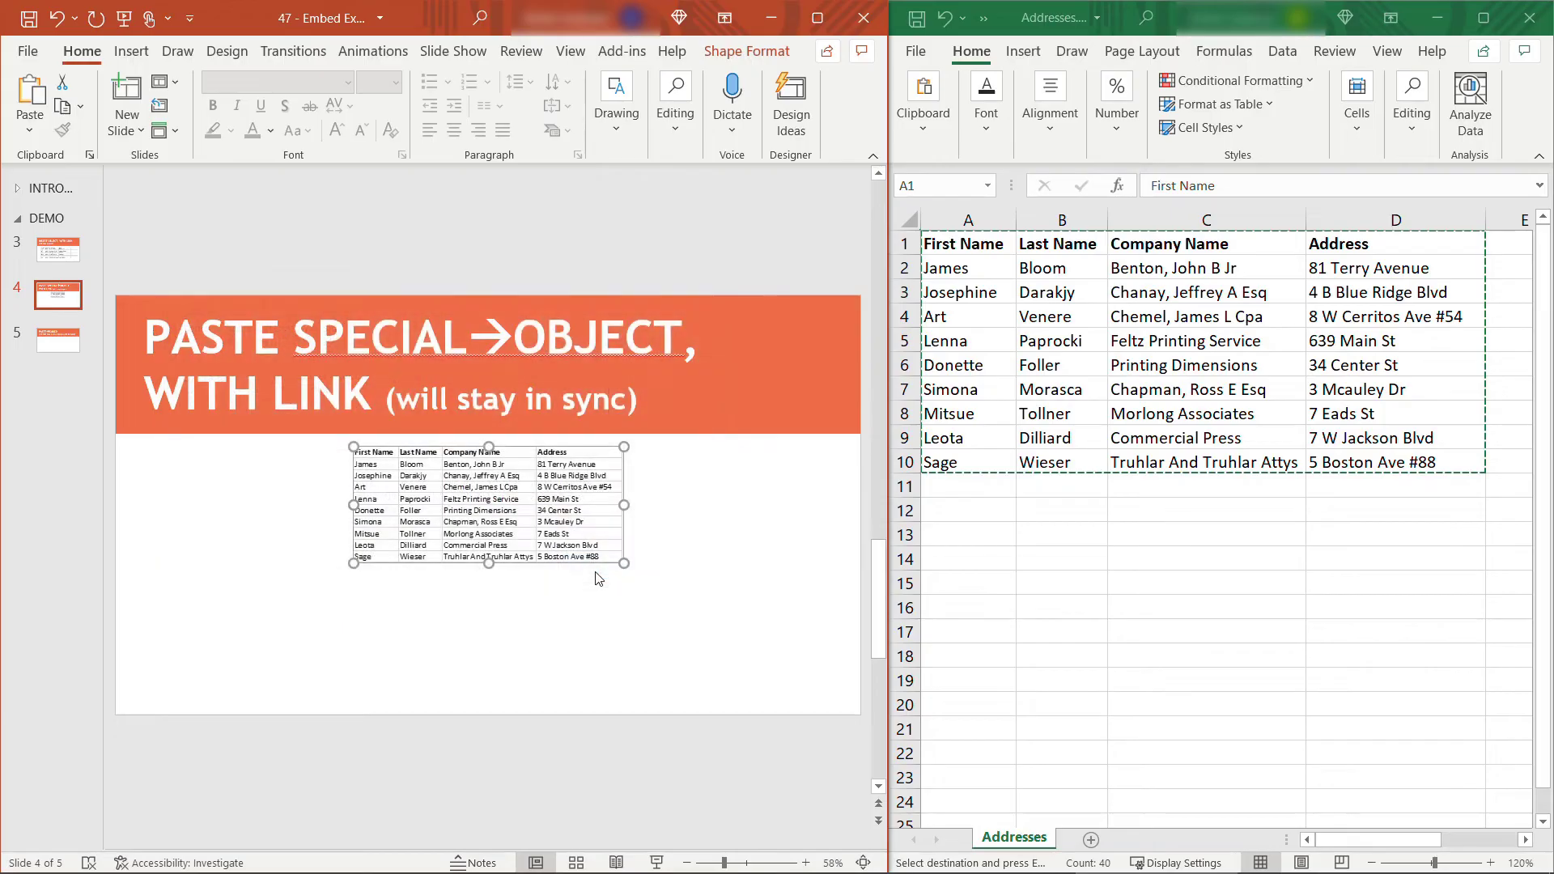
left_click_drag(485, 501, 339, 502)
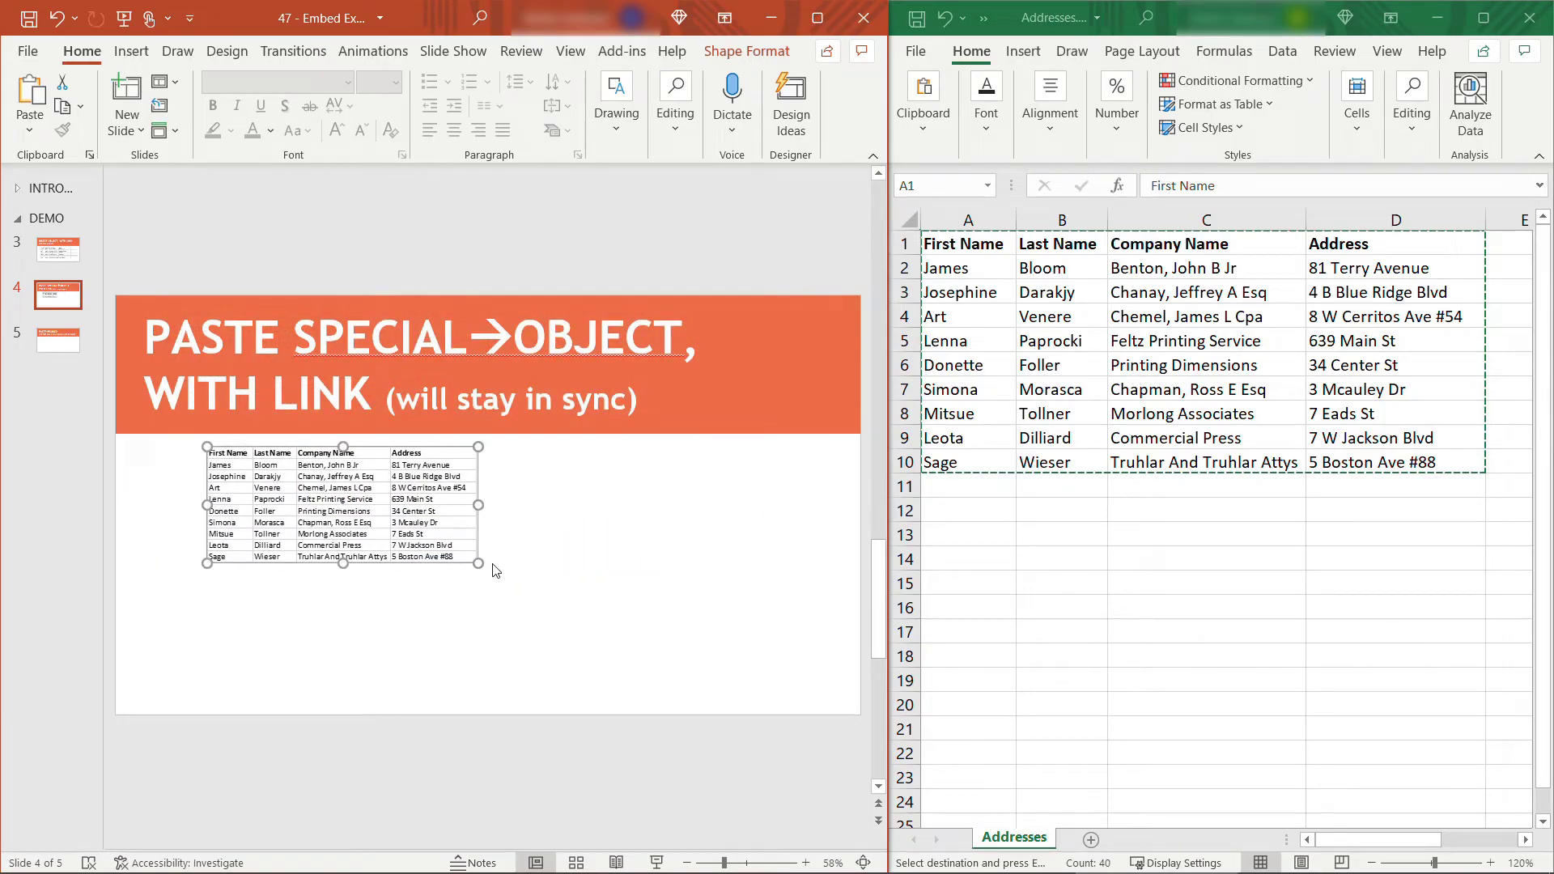
mouse_move(482, 566)
left_mouse_down()
mouse_move(645, 670)
mouse_move(767, 687)
left_mouse_up()
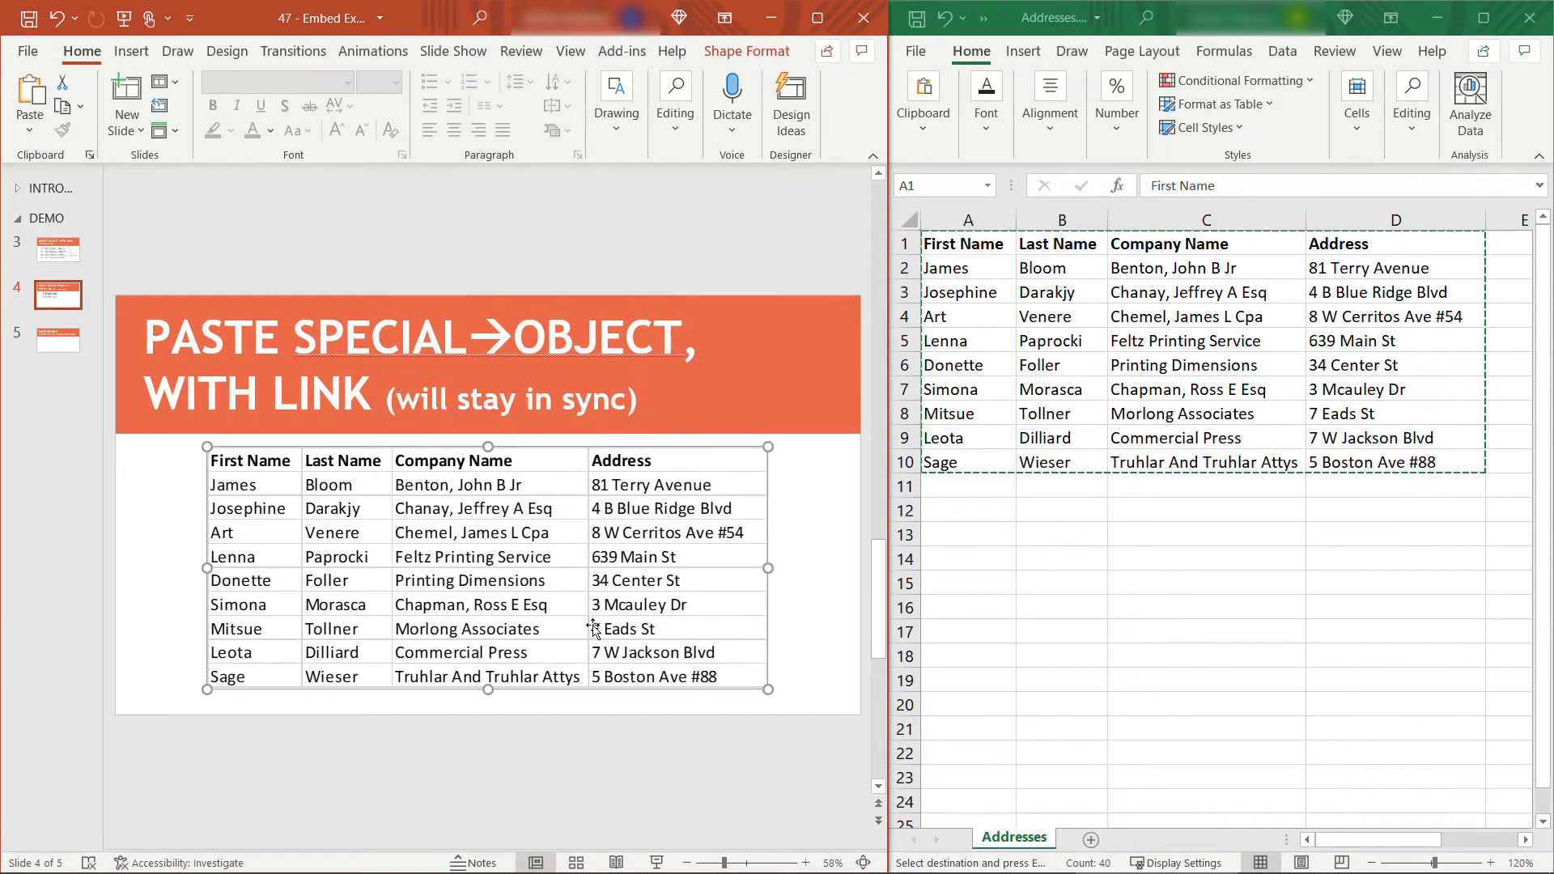
left_click(522, 597)
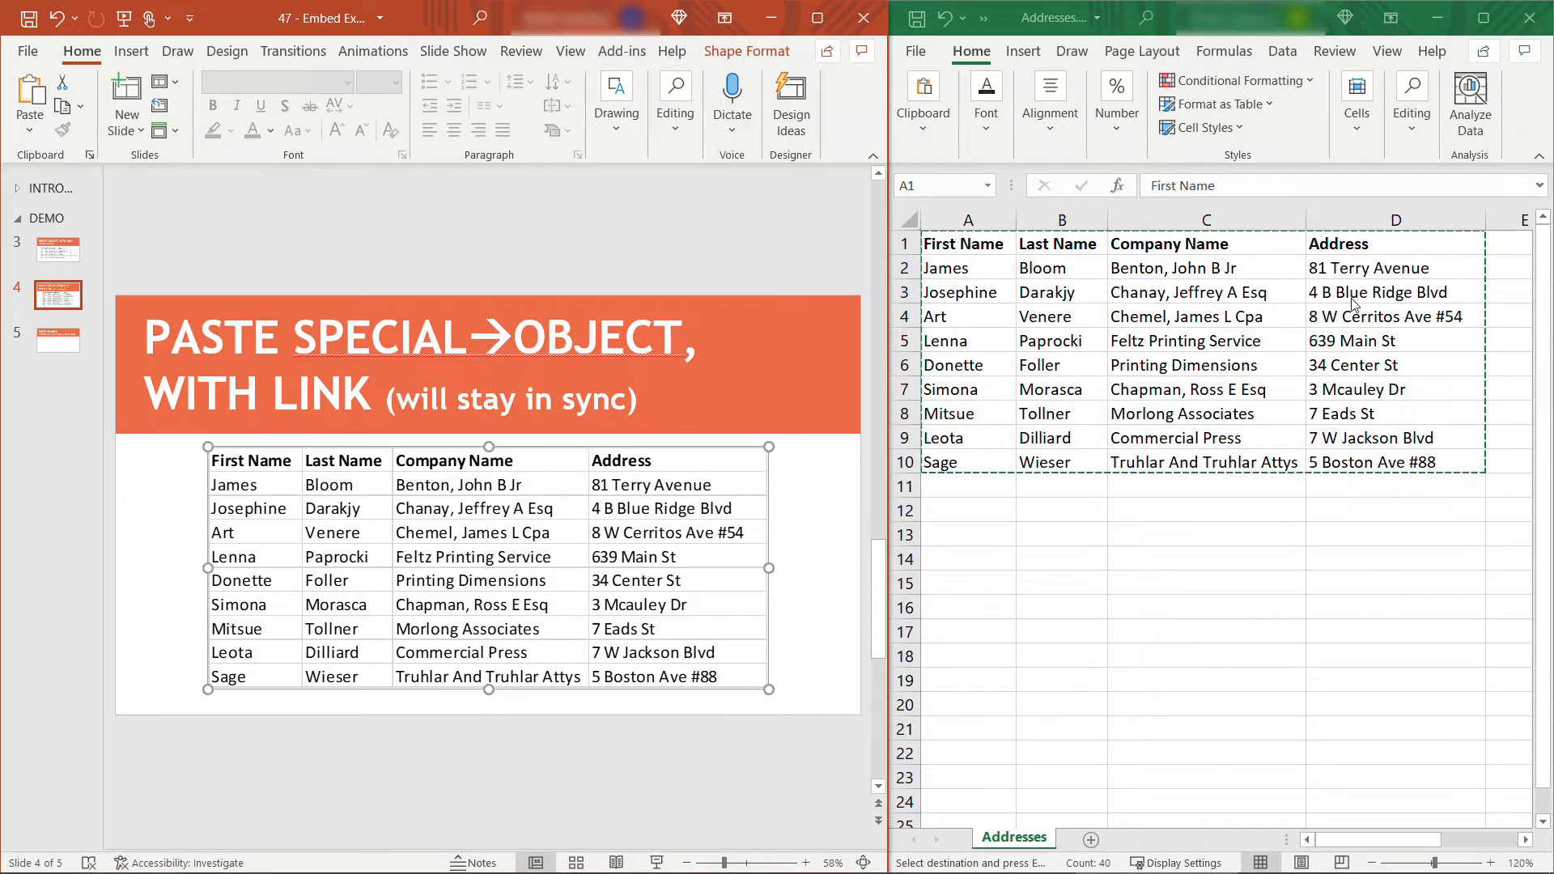
left_click(1349, 270)
type("12")
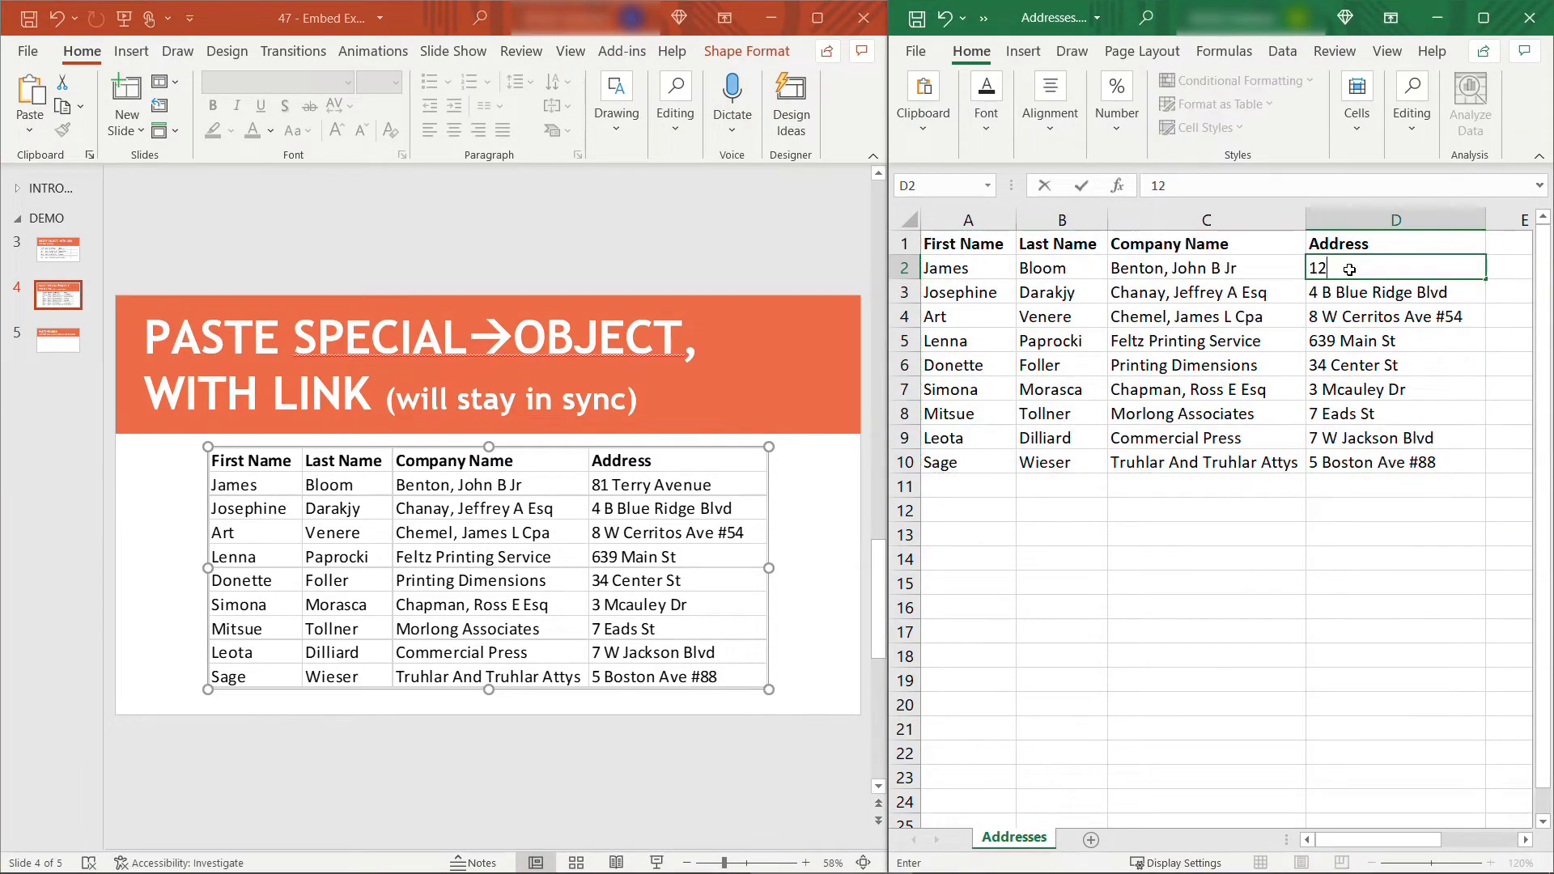
type("3 Main Street")
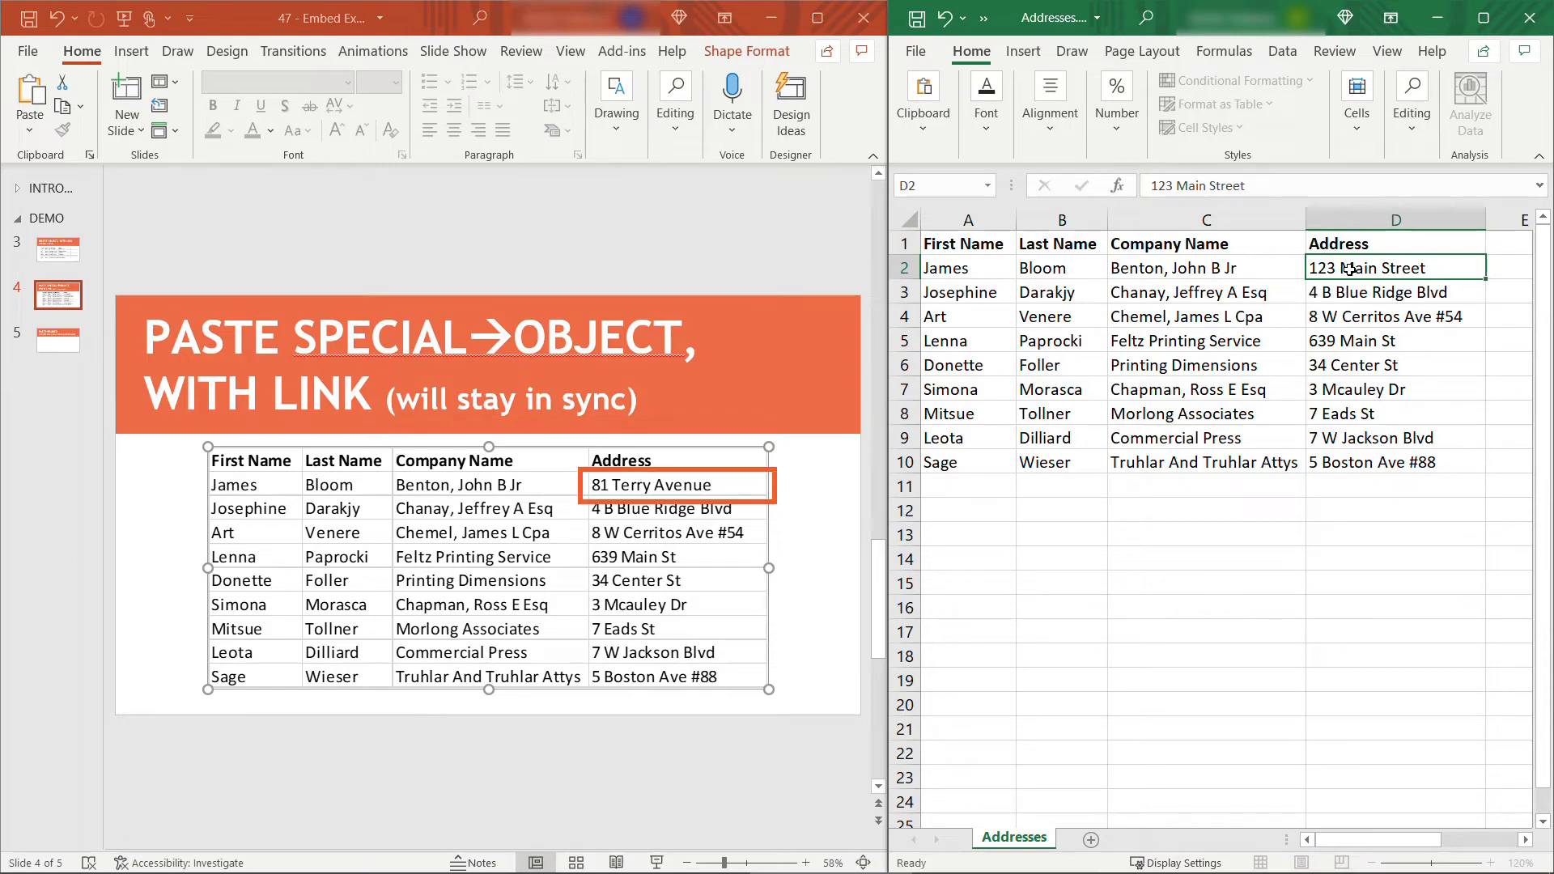
- Commit 123 Main Street in D2 so the linked slide table updates to match
key("Return")
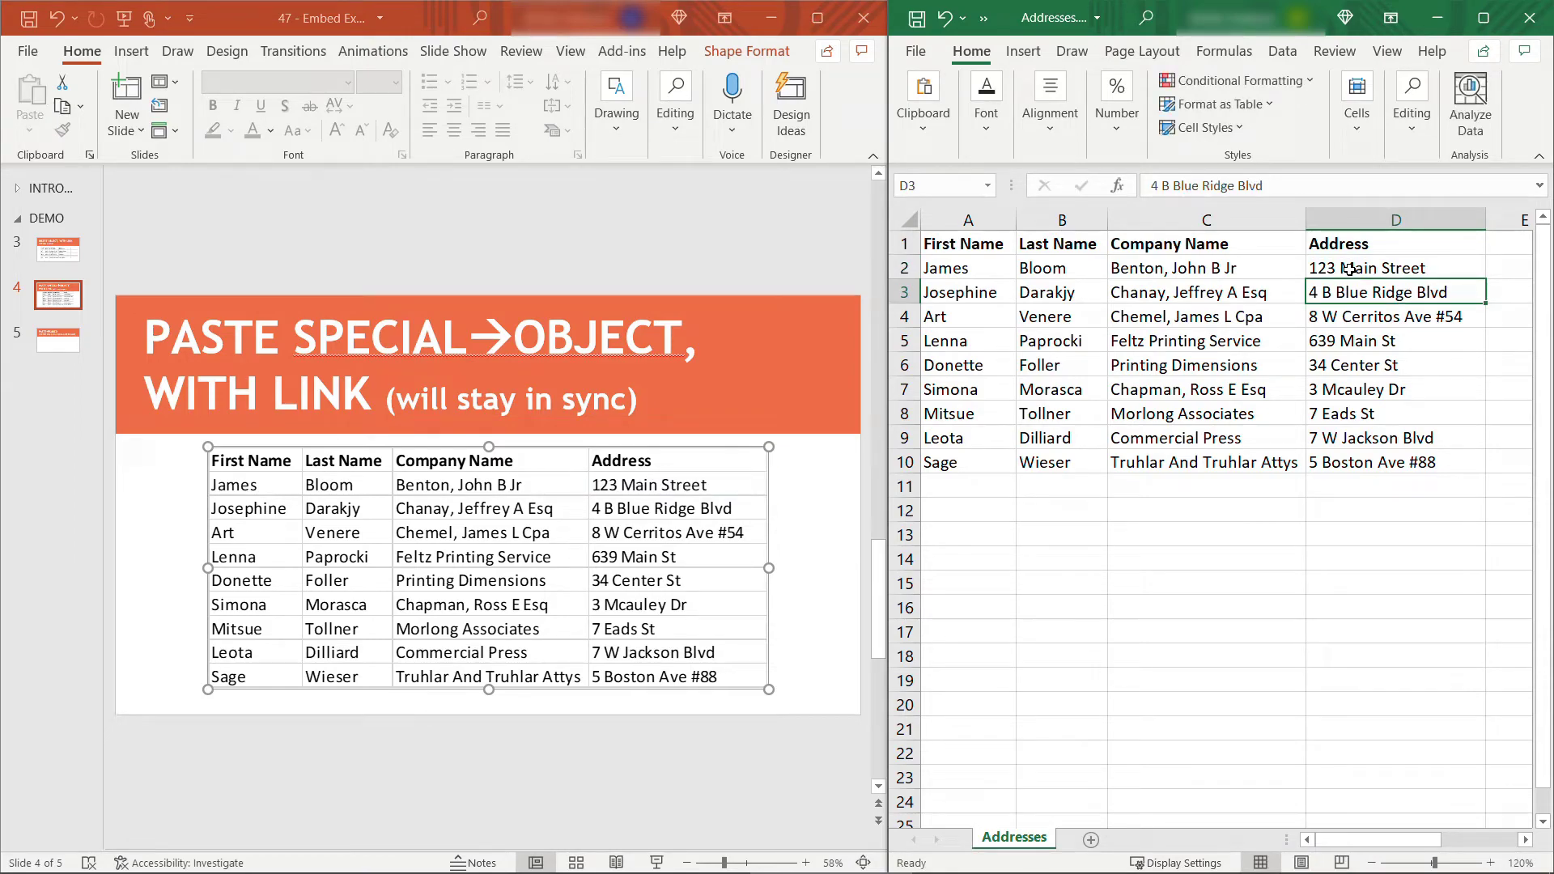
left_click(480, 539)
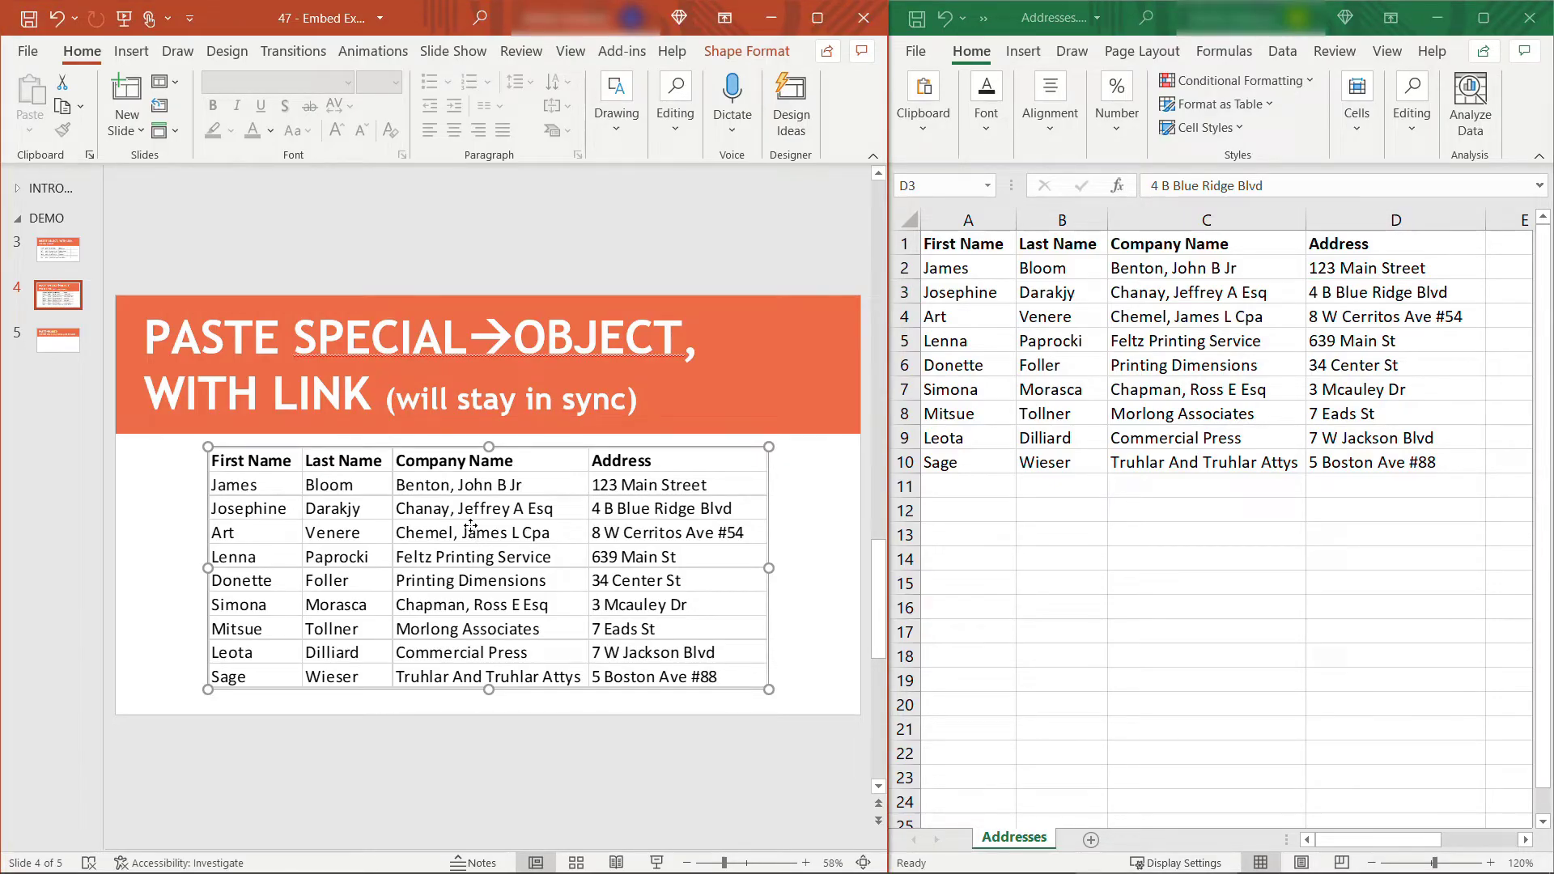
right_click(472, 528)
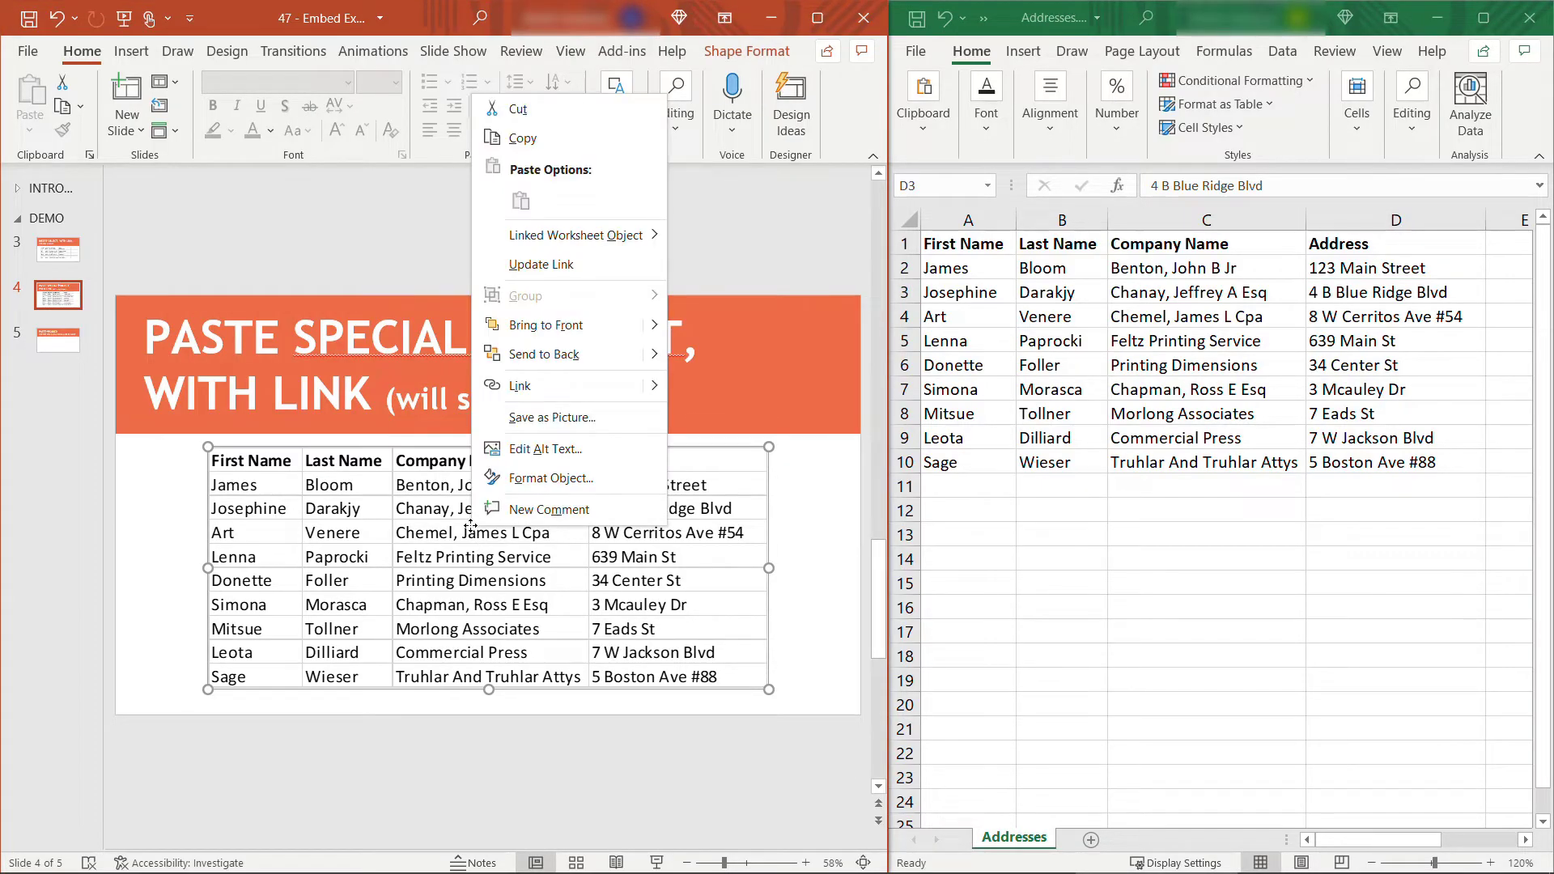
mouse_move(576, 236)
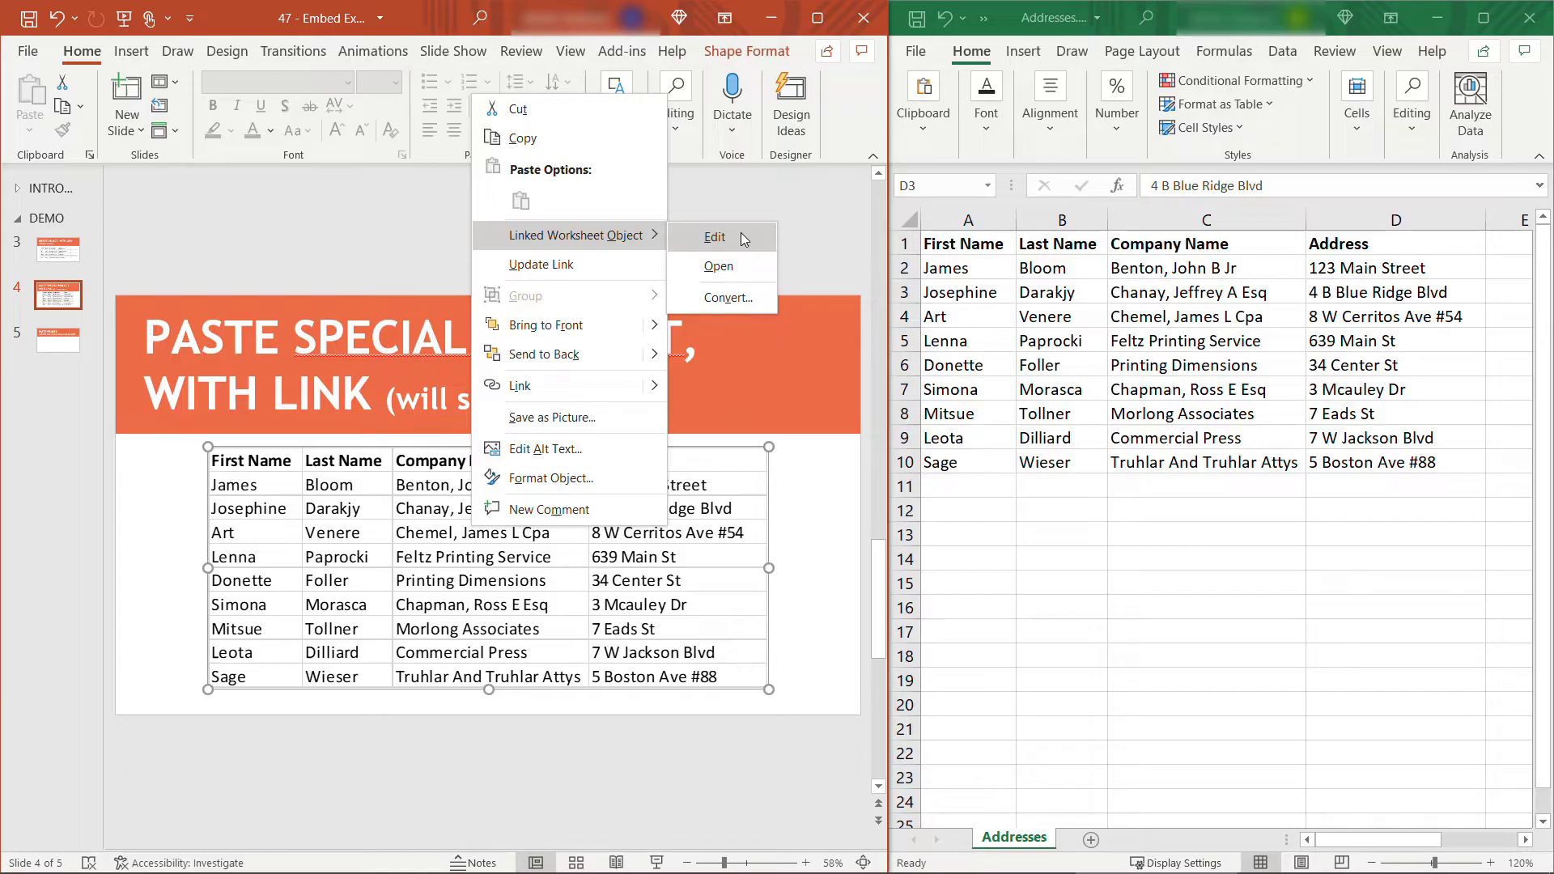
left_click(715, 236)
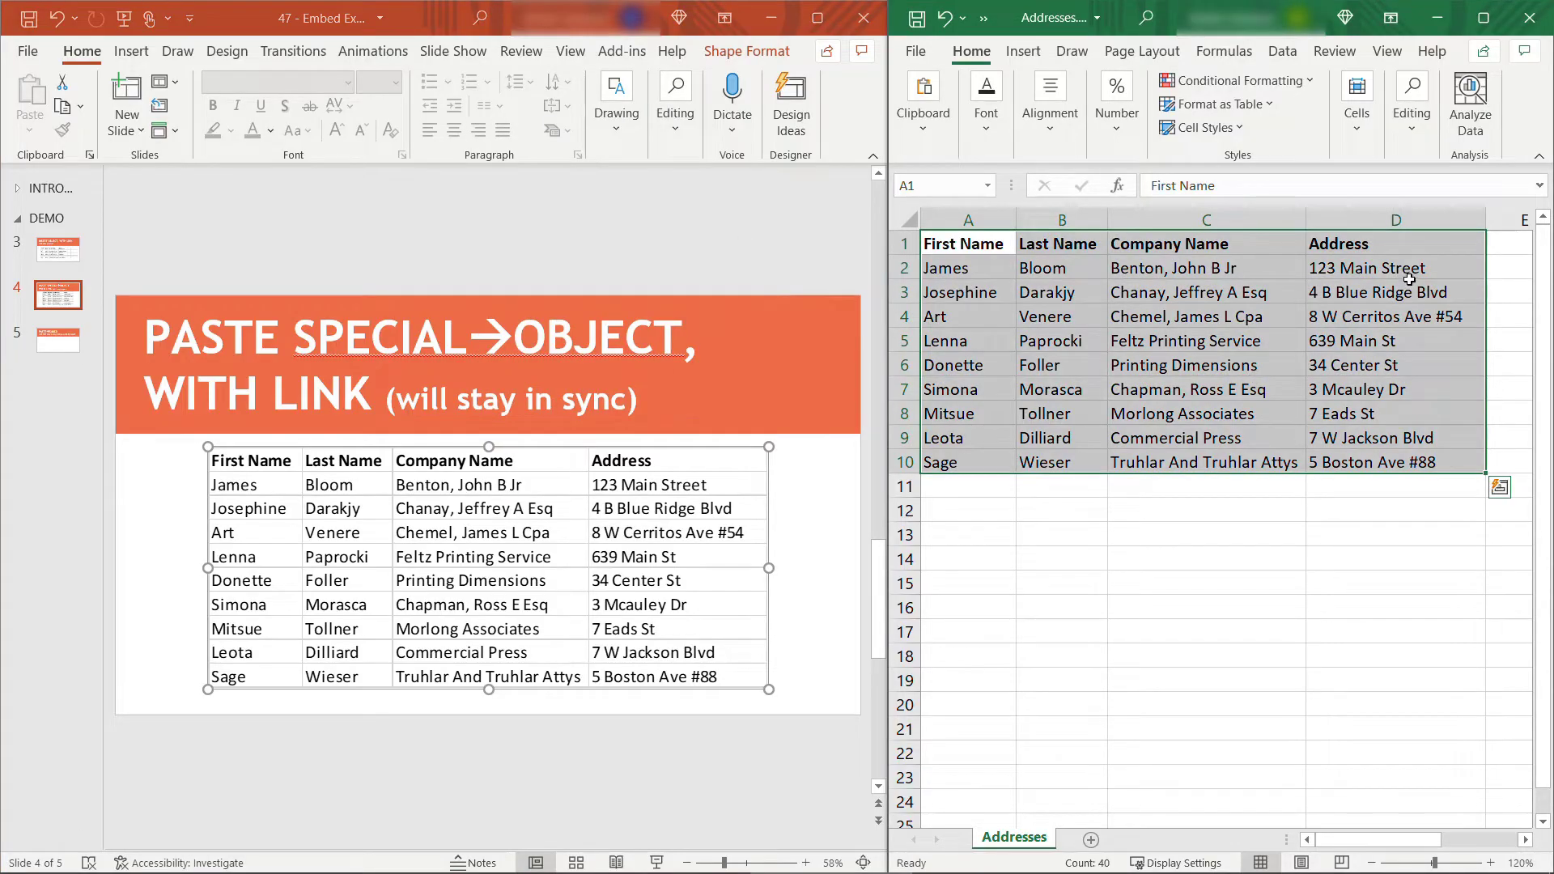
left_click(1367, 271)
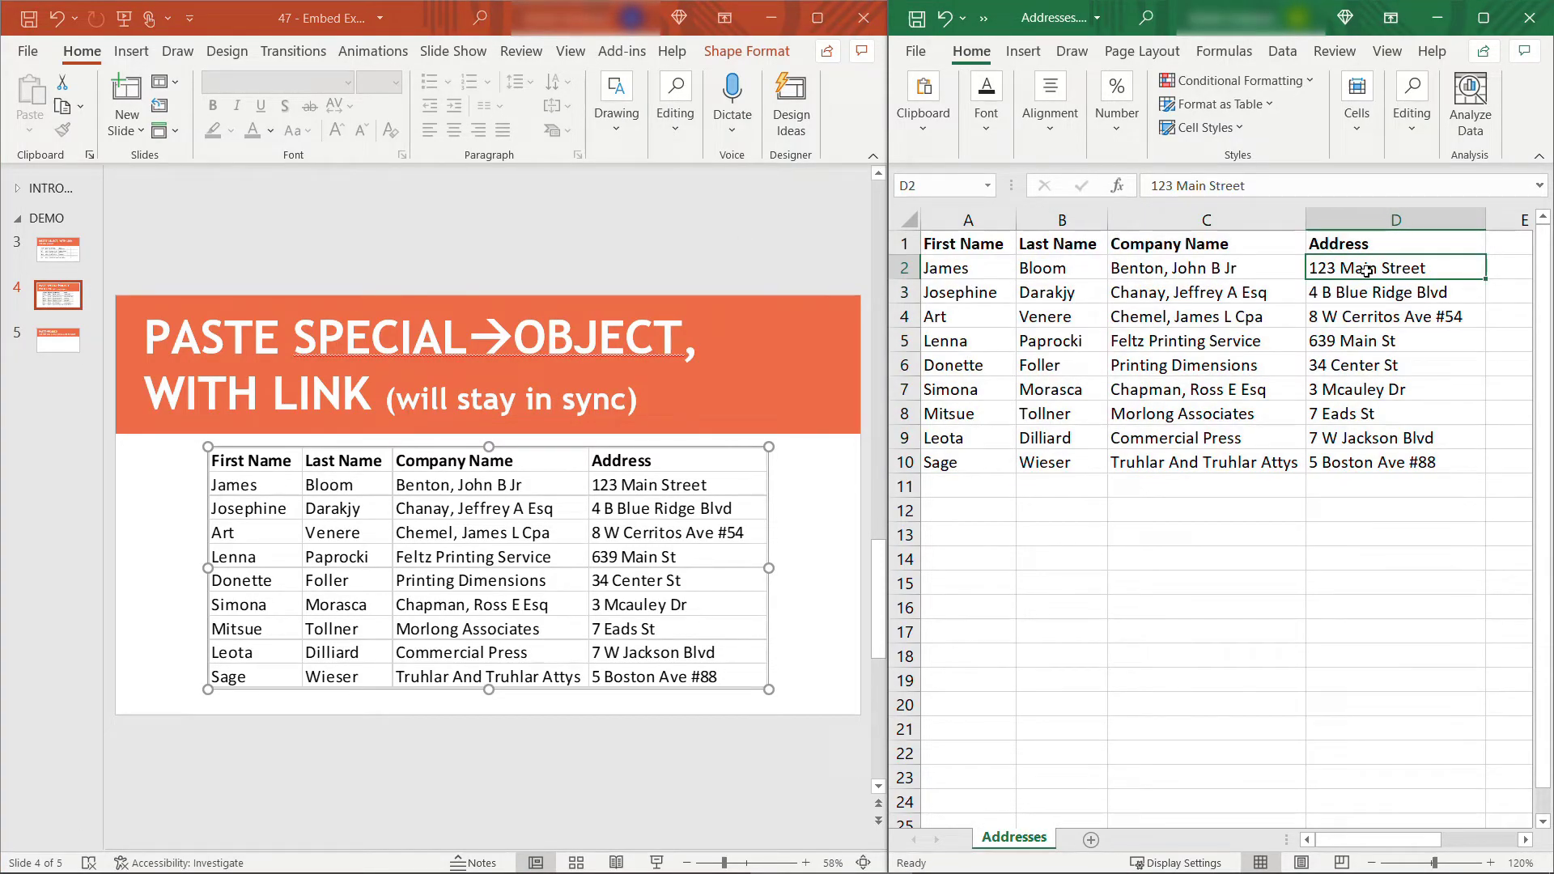
key("F2")
type("81 T")
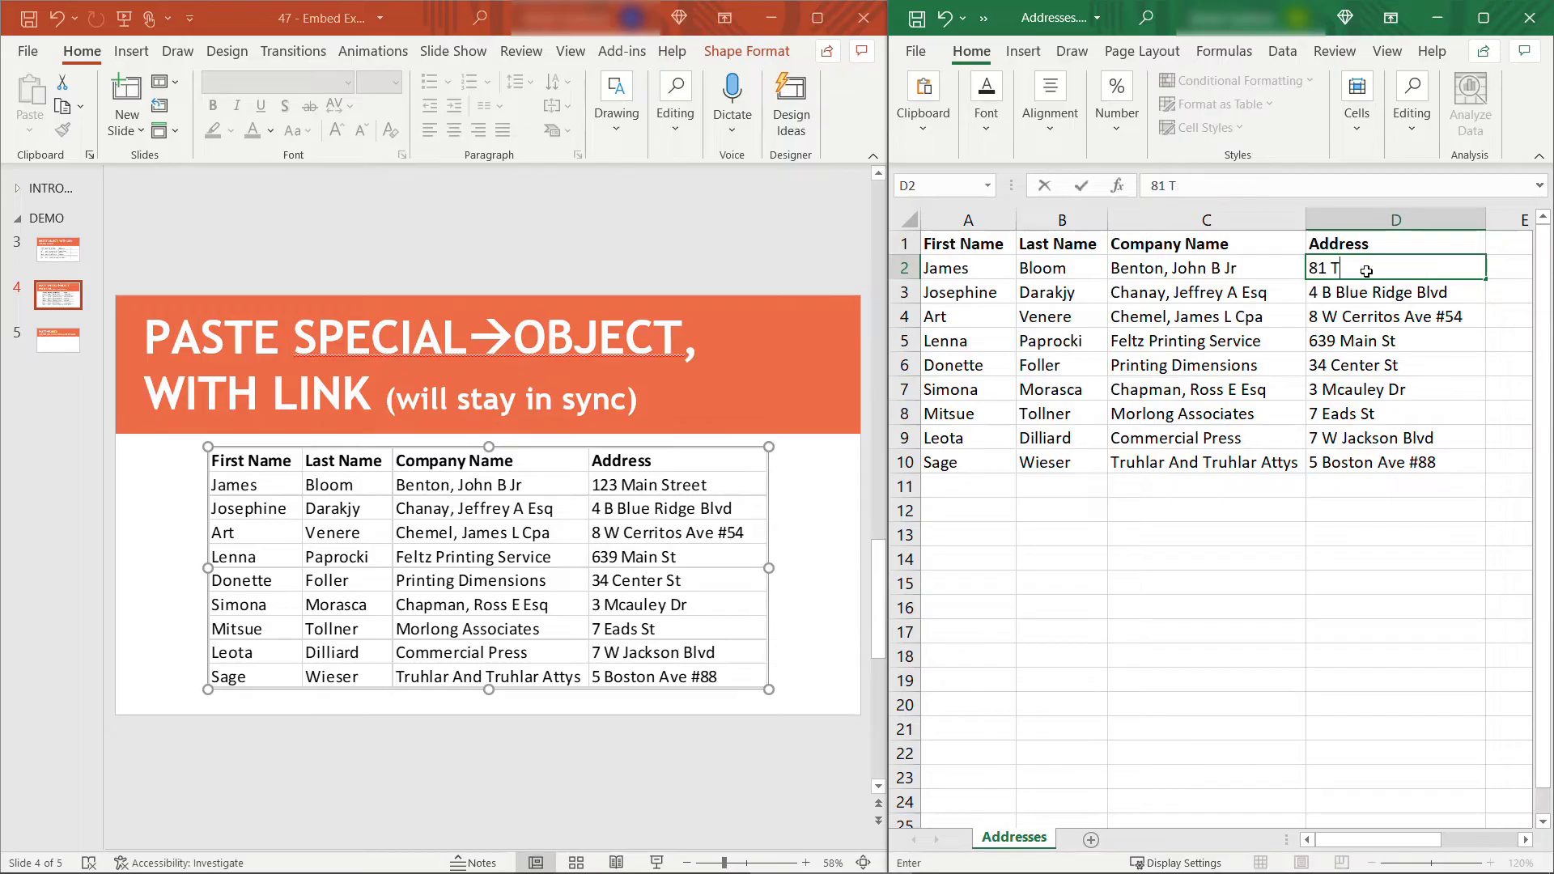
type("erry Avenue")
key("Return")
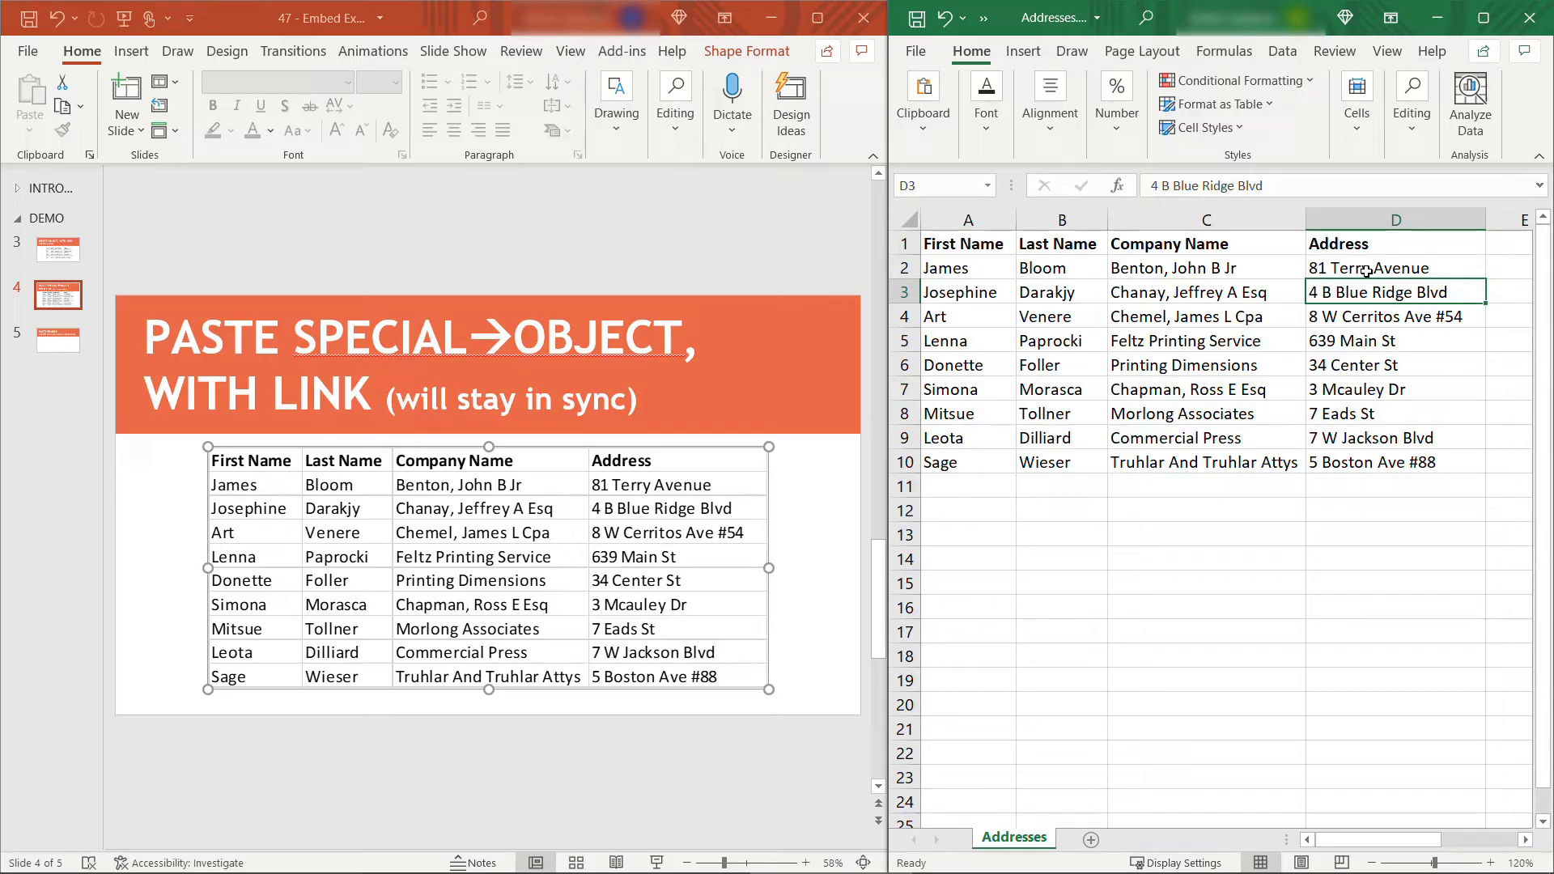
left_click(70, 347)
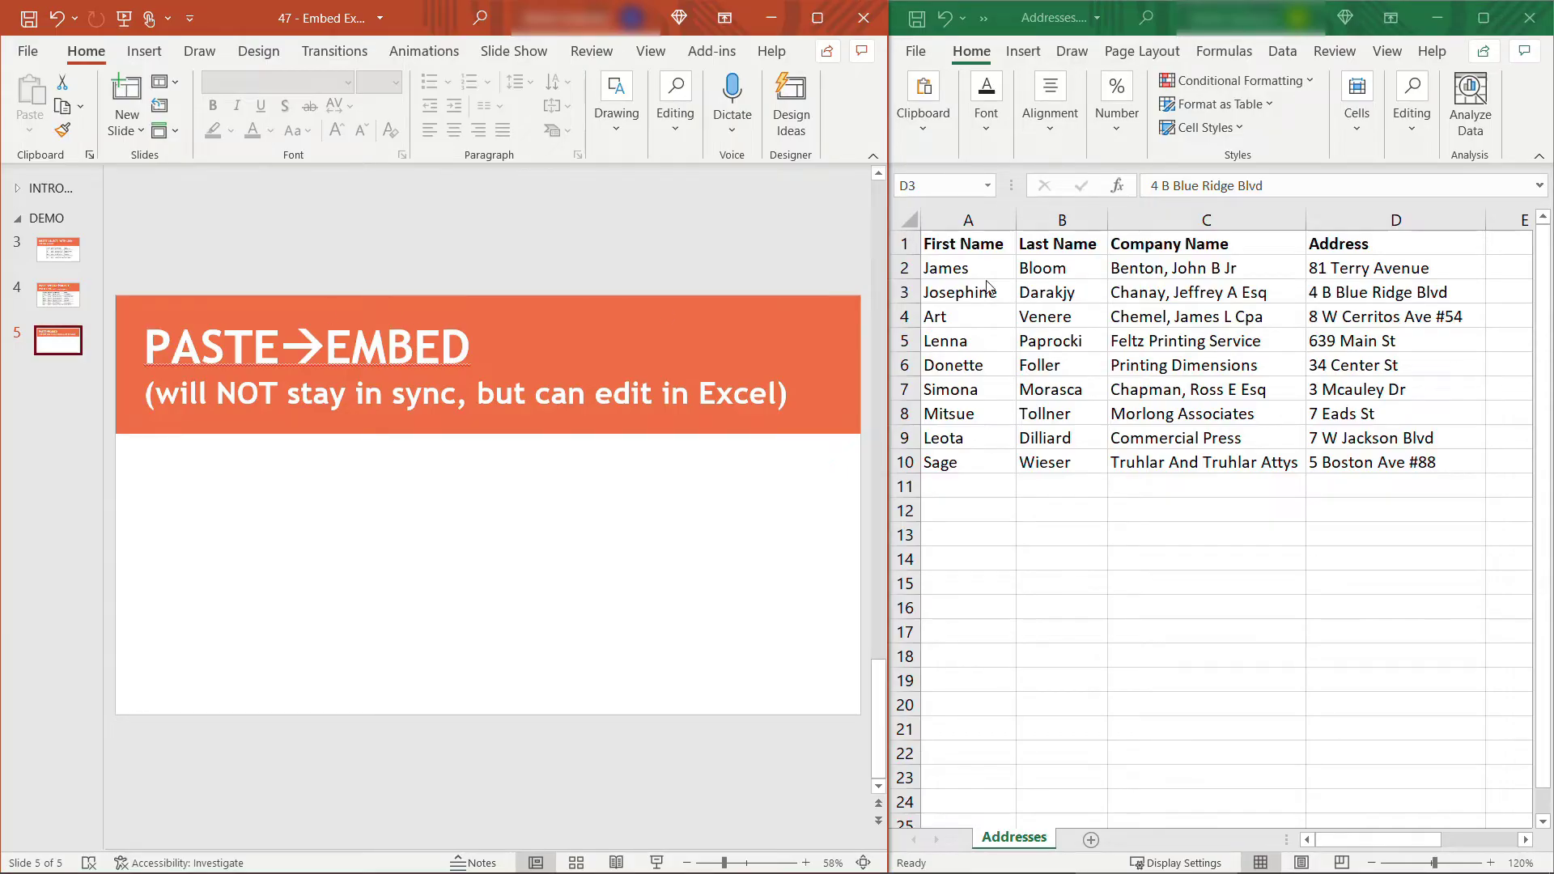
- Copy the Excel address range A1:D10 again for the embed slide
left_click_drag(954, 246, 1413, 455)
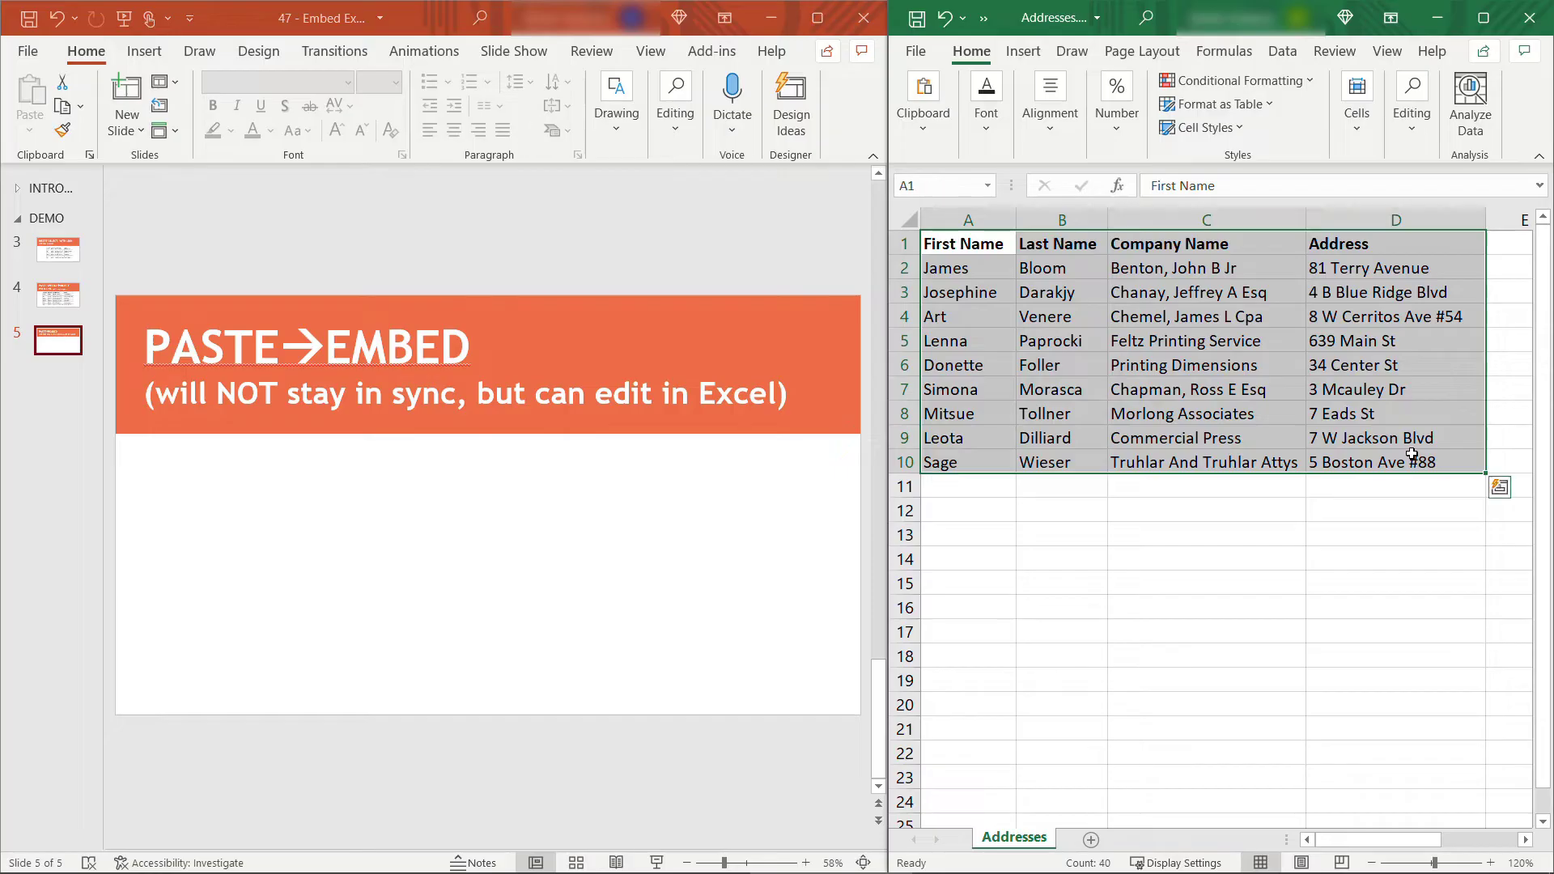
right_click(1261, 364)
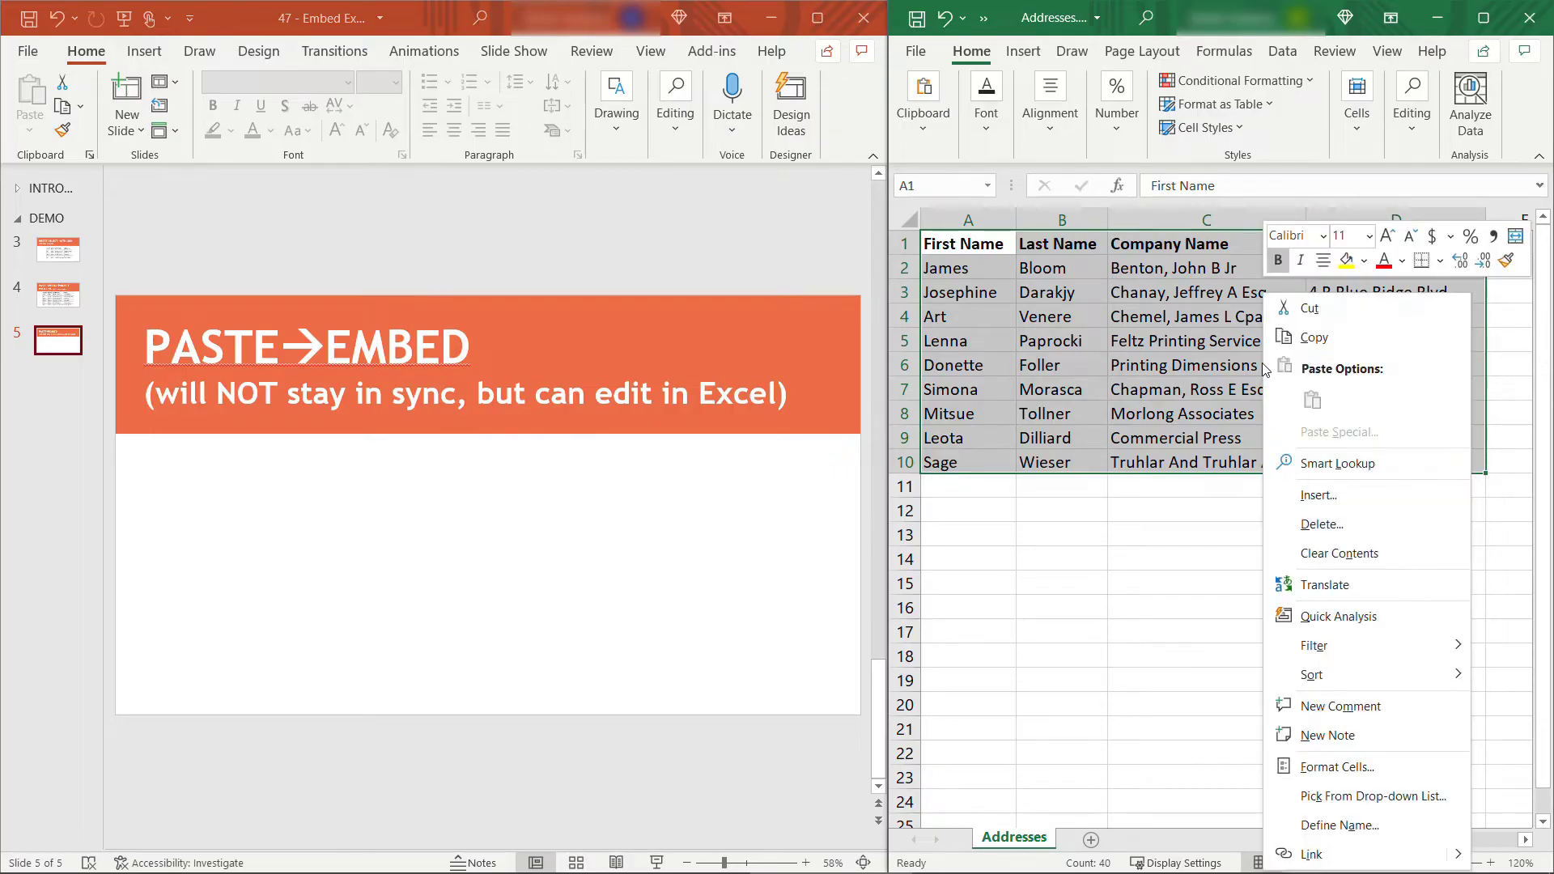
left_click(1325, 339)
- Paste the address table onto slide 5 using the Embed paste option
left_click(217, 489)
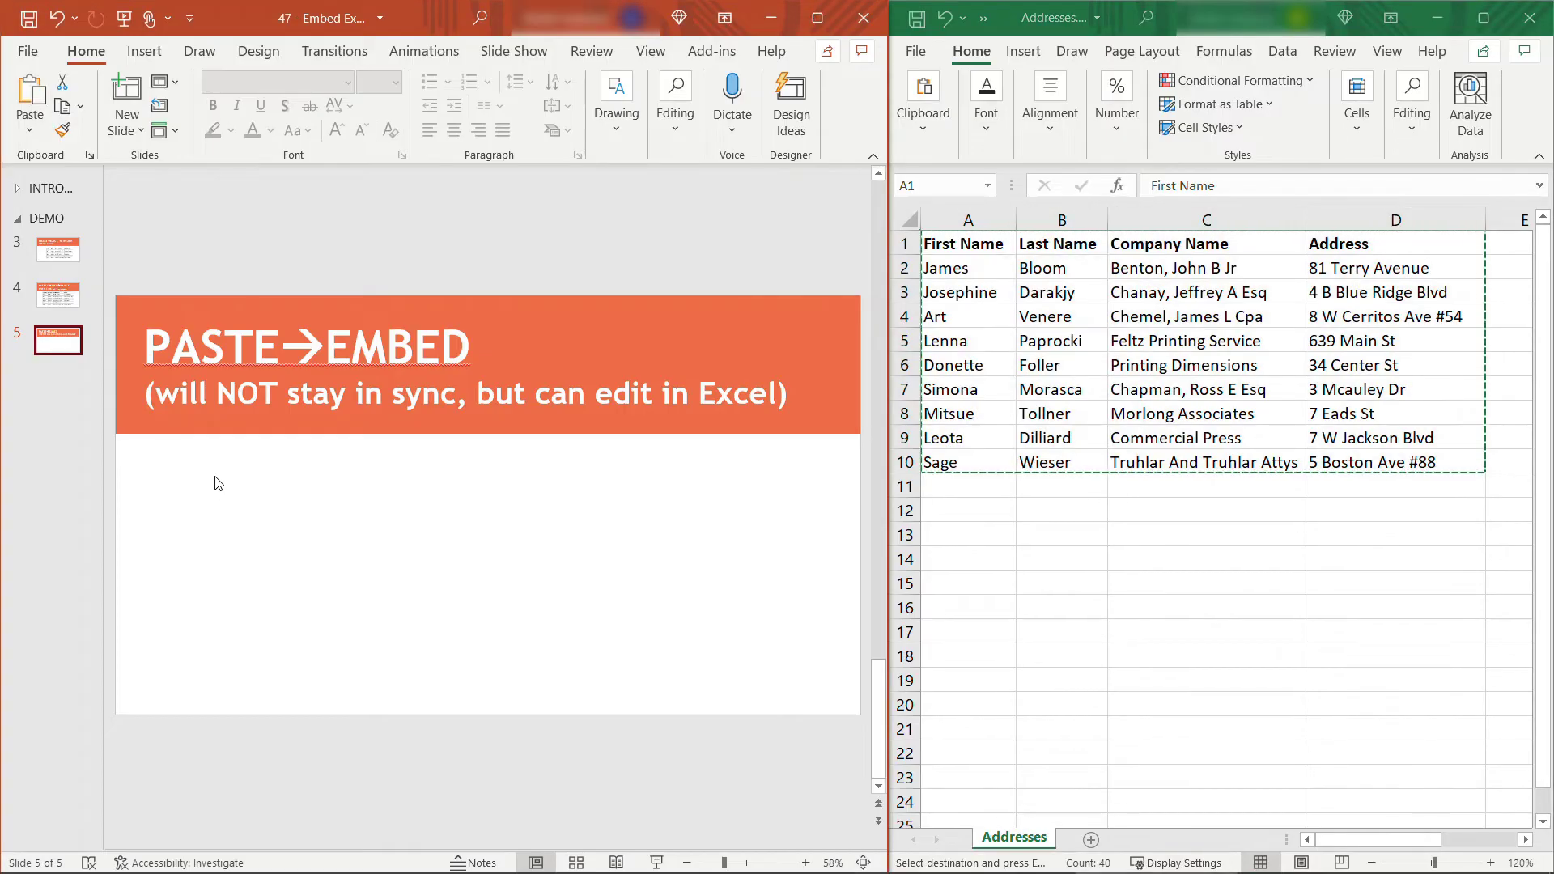
right_click(218, 474)
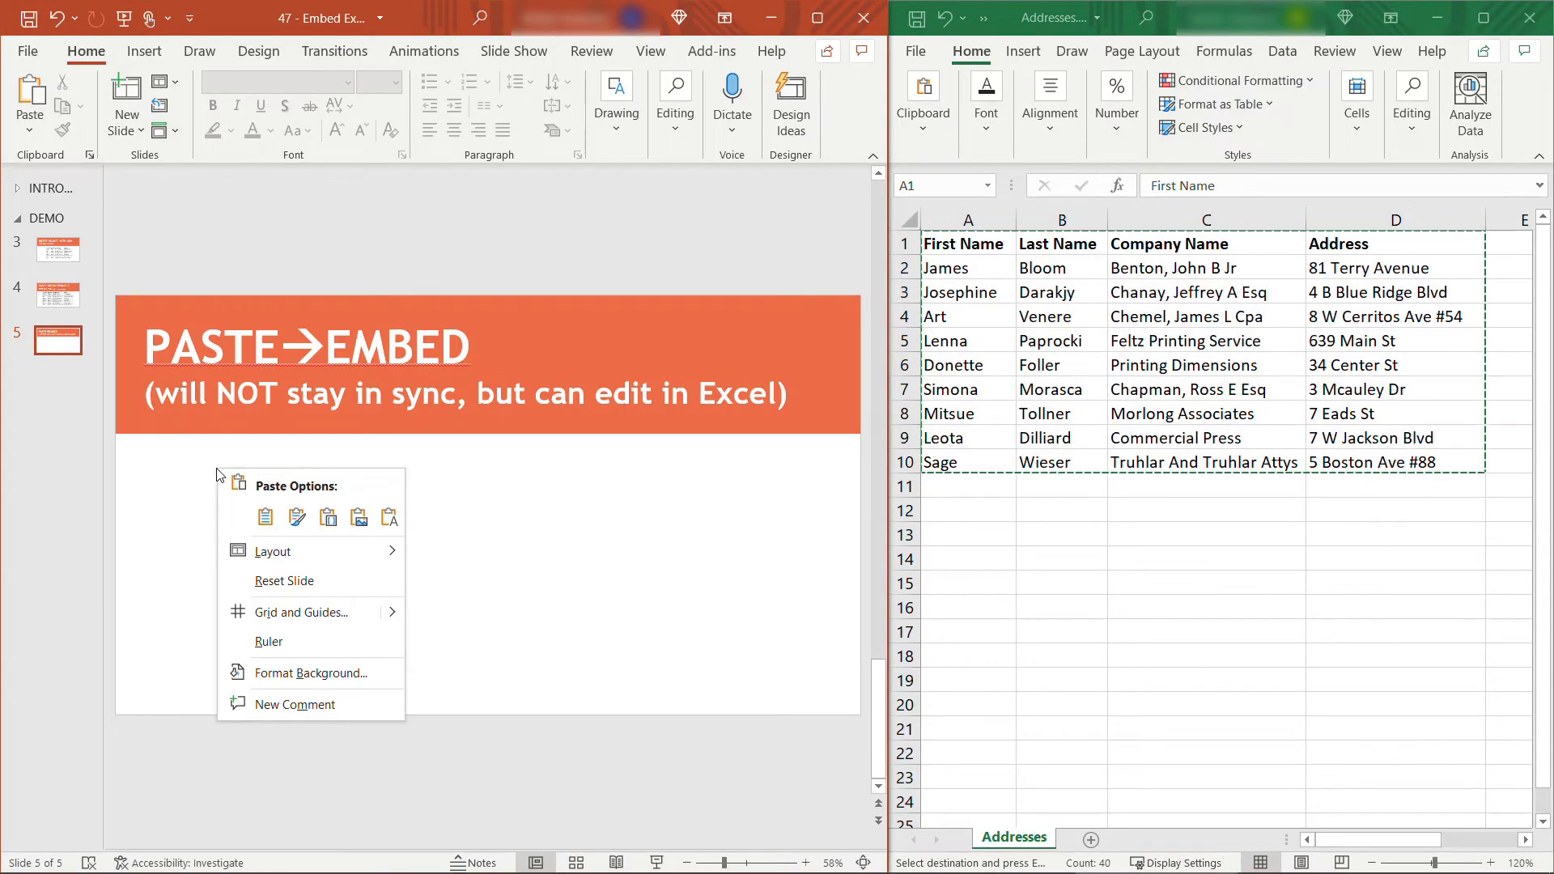
left_click(326, 520)
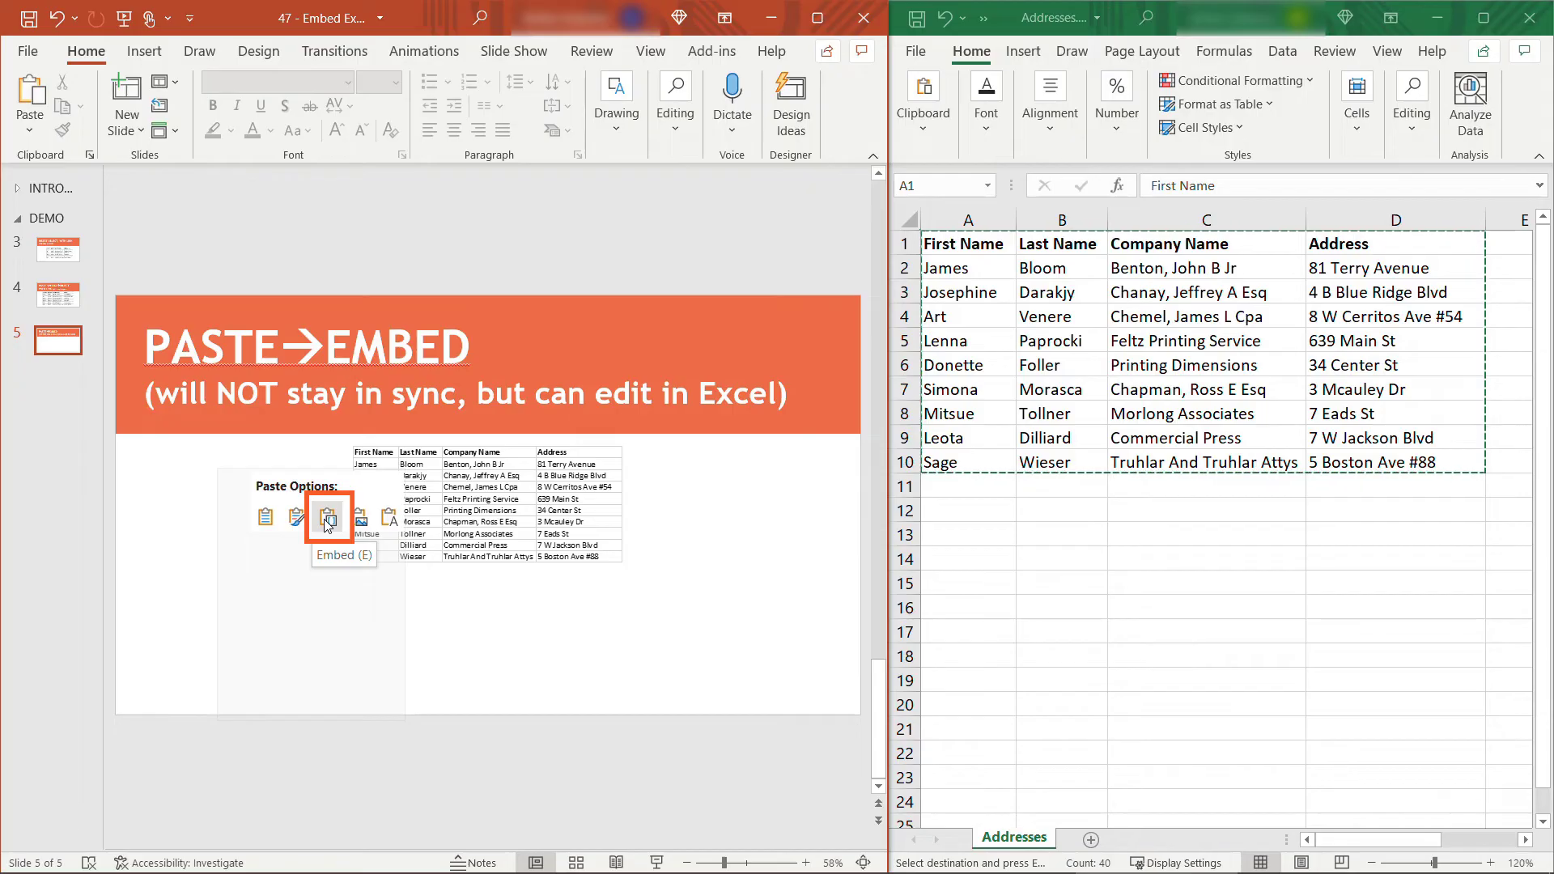
left_click(326, 520)
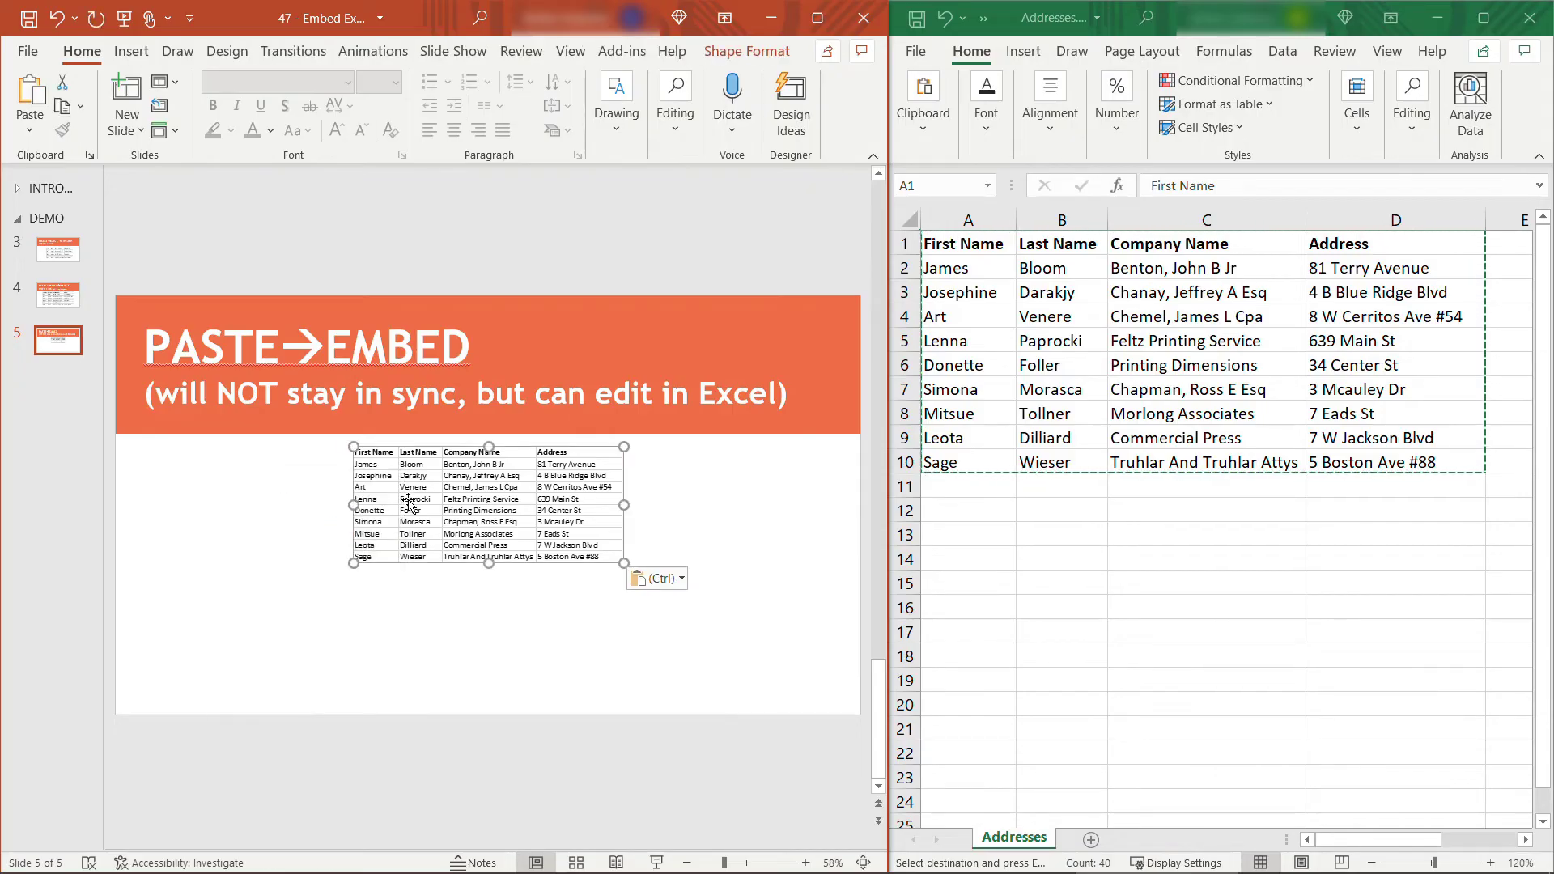
- Move the embedded table left and enlarge it centred below the title
left_click_drag(357, 509, 221, 506)
mouse_move(488, 576)
left_mouse_down()
mouse_move(656, 662)
mouse_move(749, 687)
left_mouse_up()
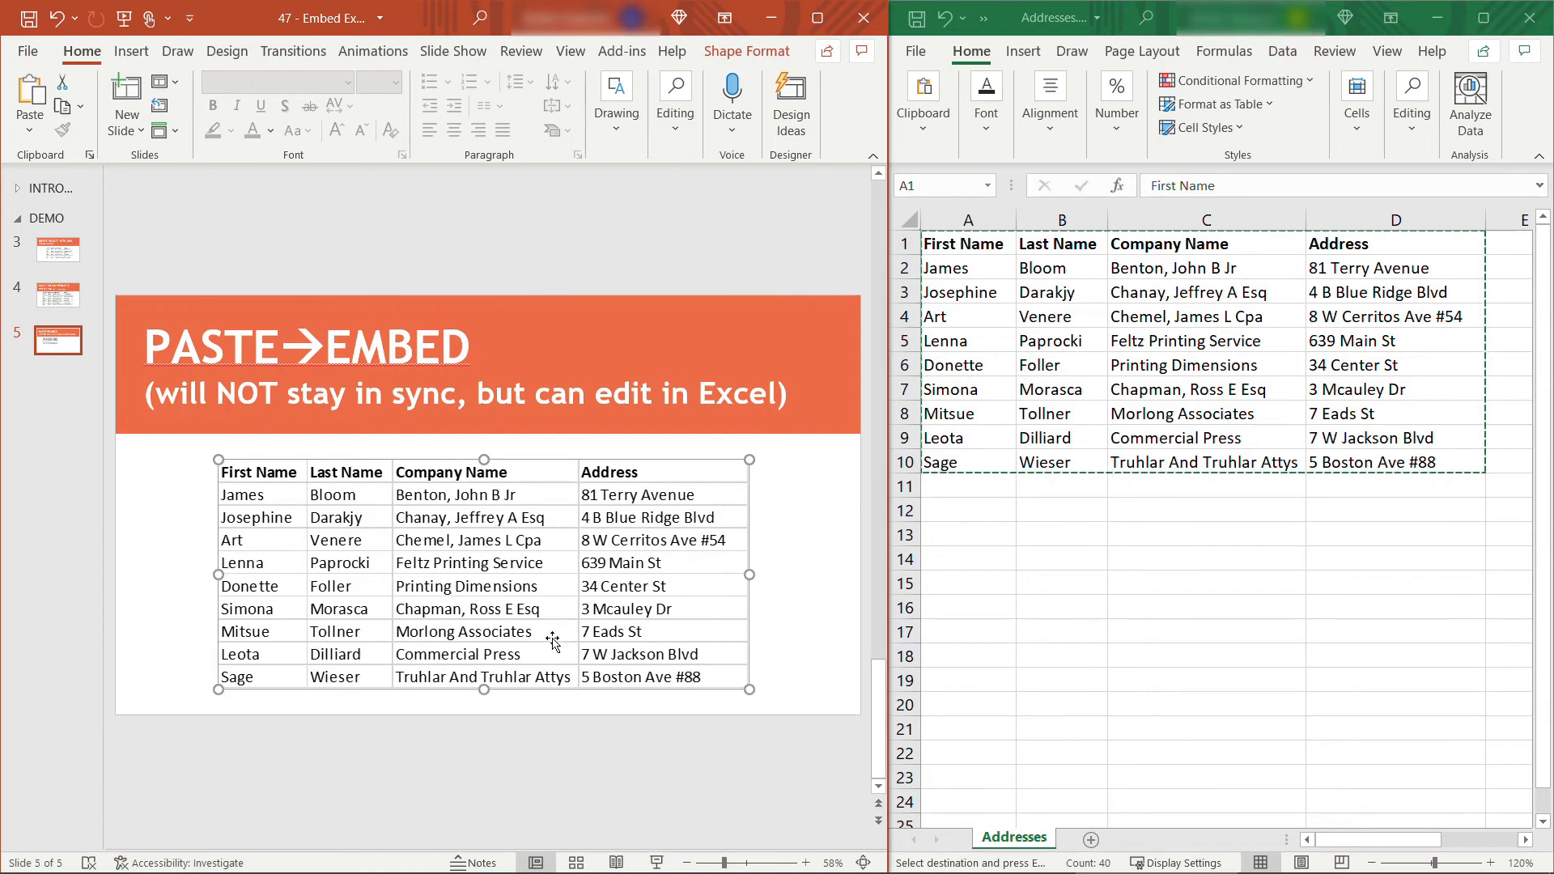
left_click_drag(535, 629, 544, 623)
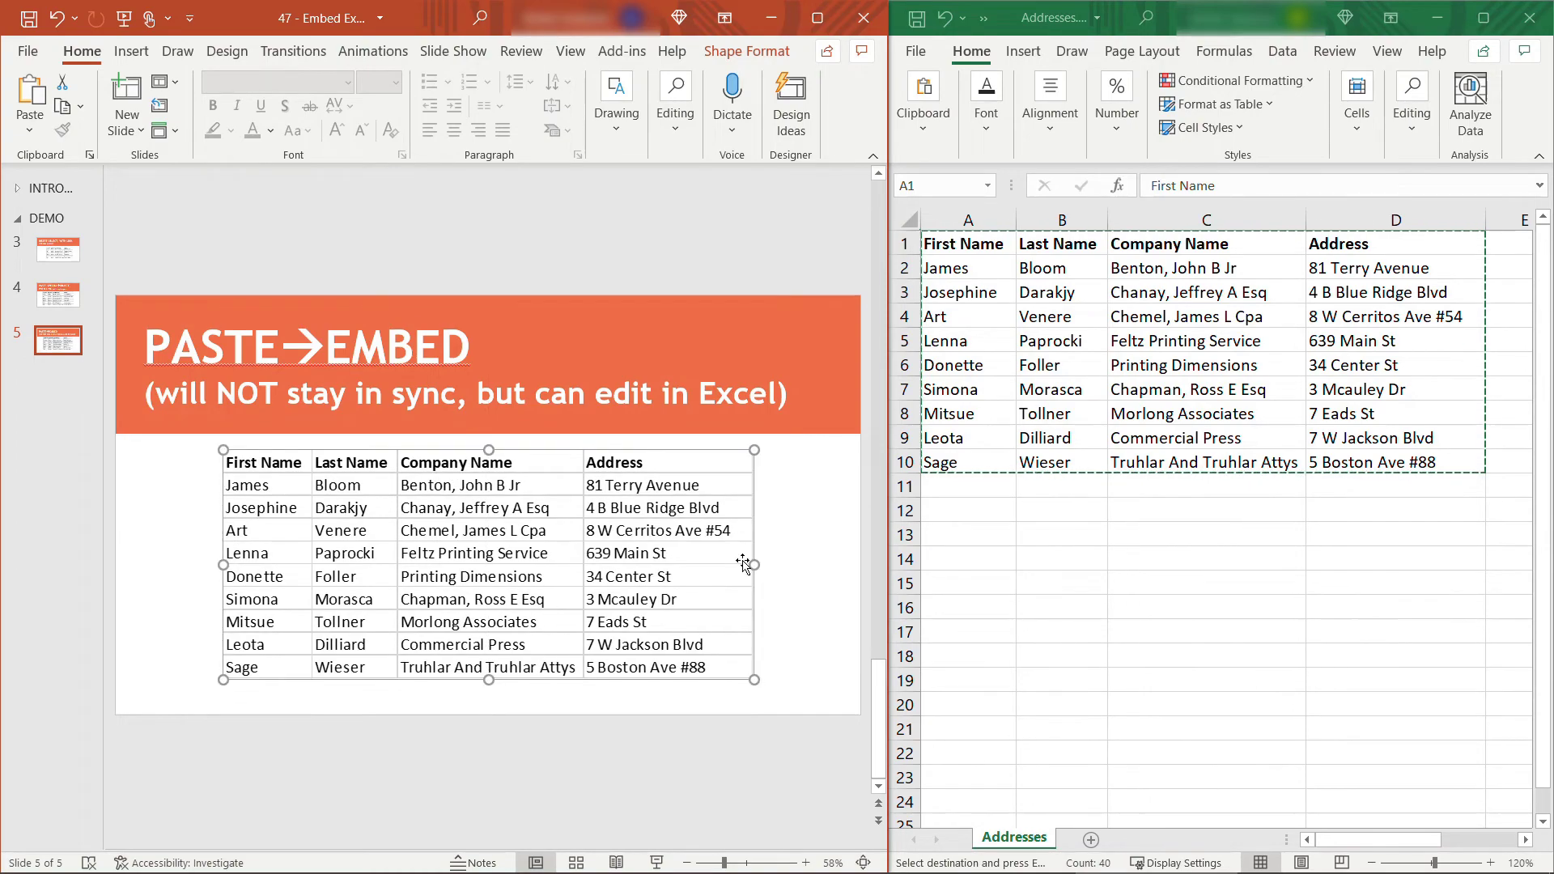
- Change the source sheet's first address (D2) to 123 Main Street; the embedded table keeps 81 Terry Avenue
left_click(1326, 269)
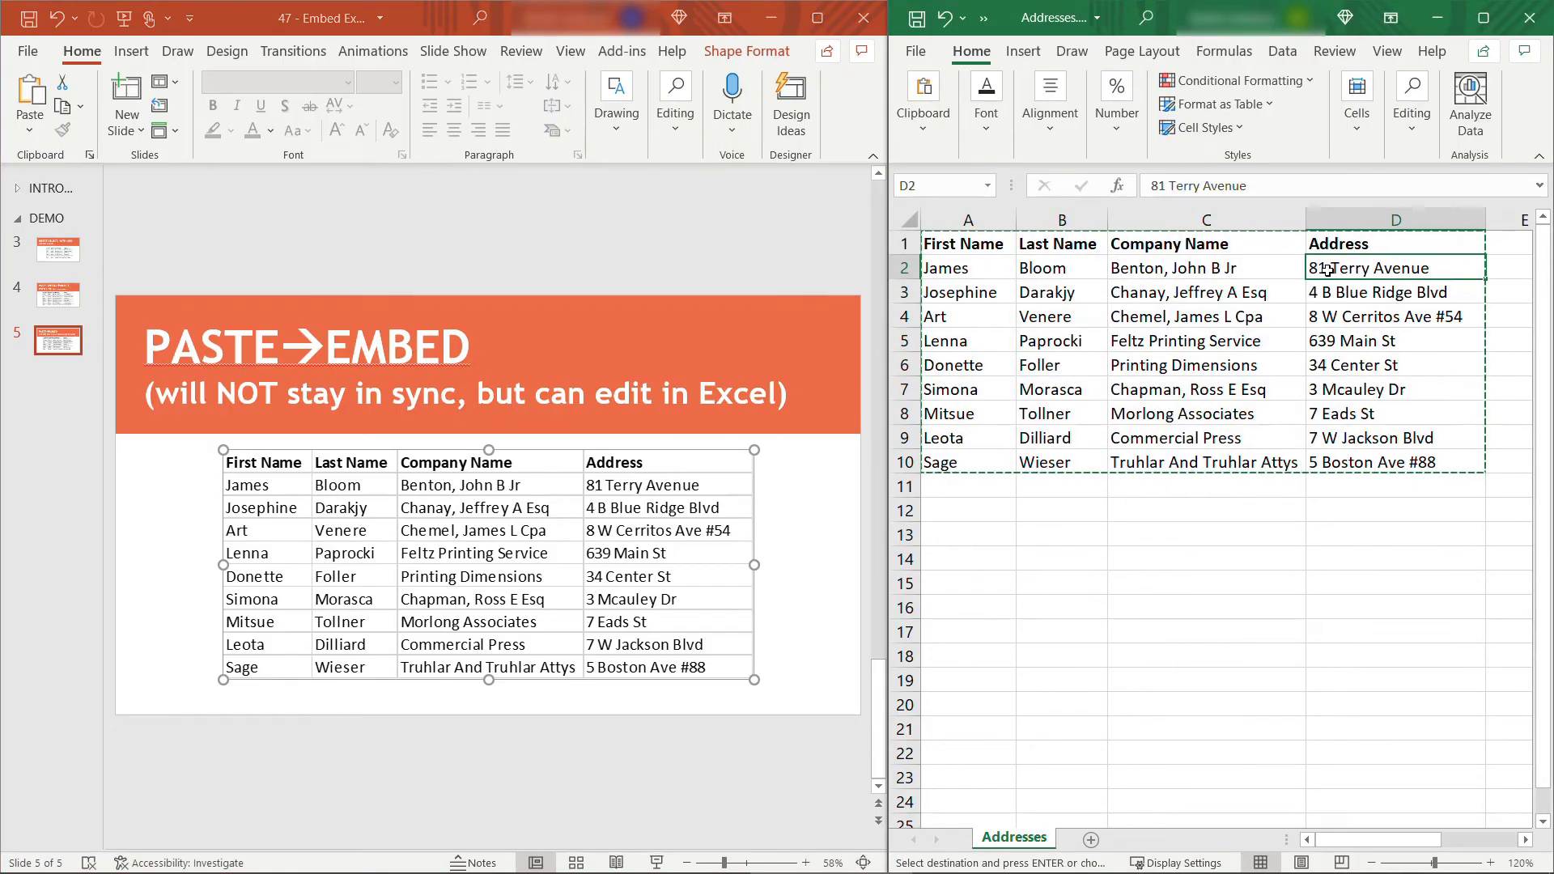
type("123 Main St")
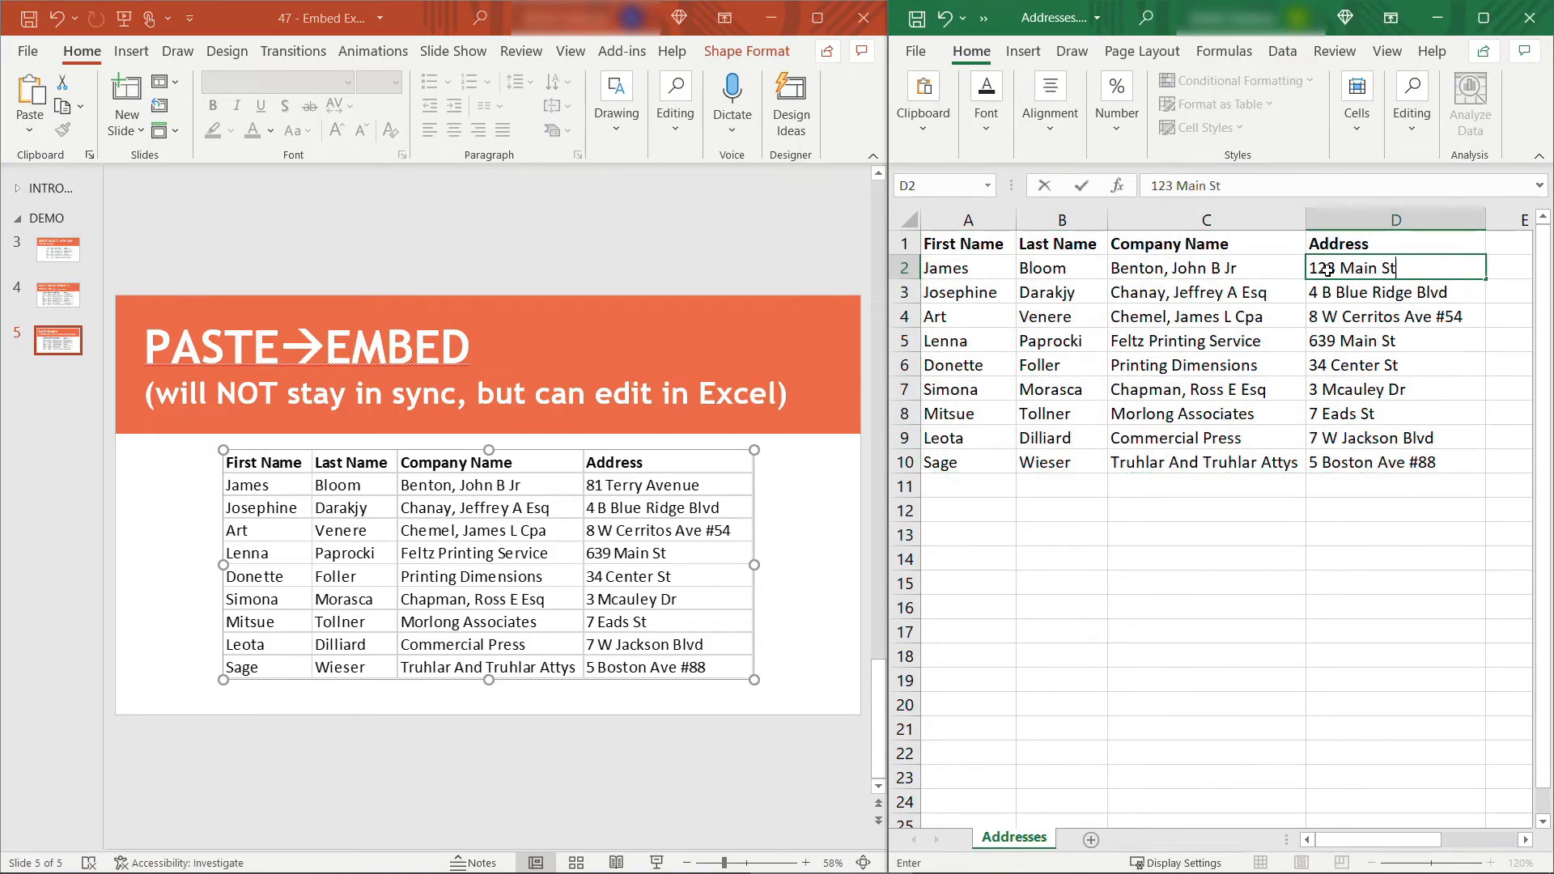
type("reet")
key("Return")
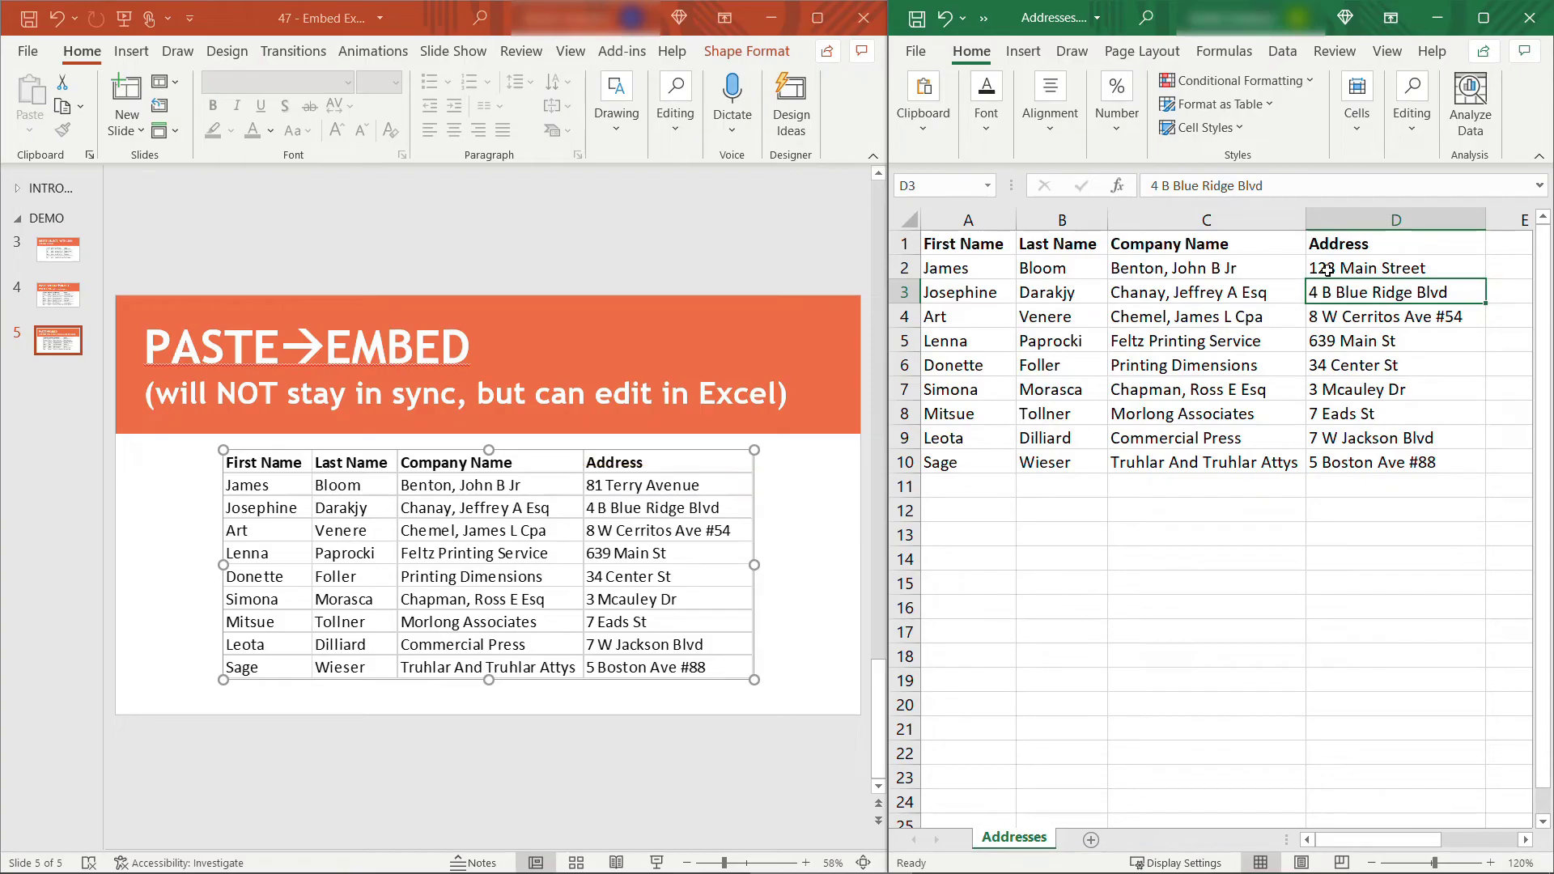
left_click(491, 535)
- Edit the embedded worksheet in place so D2 reads 123 Main Street and D3 reads 555 State Street
right_click(490, 535)
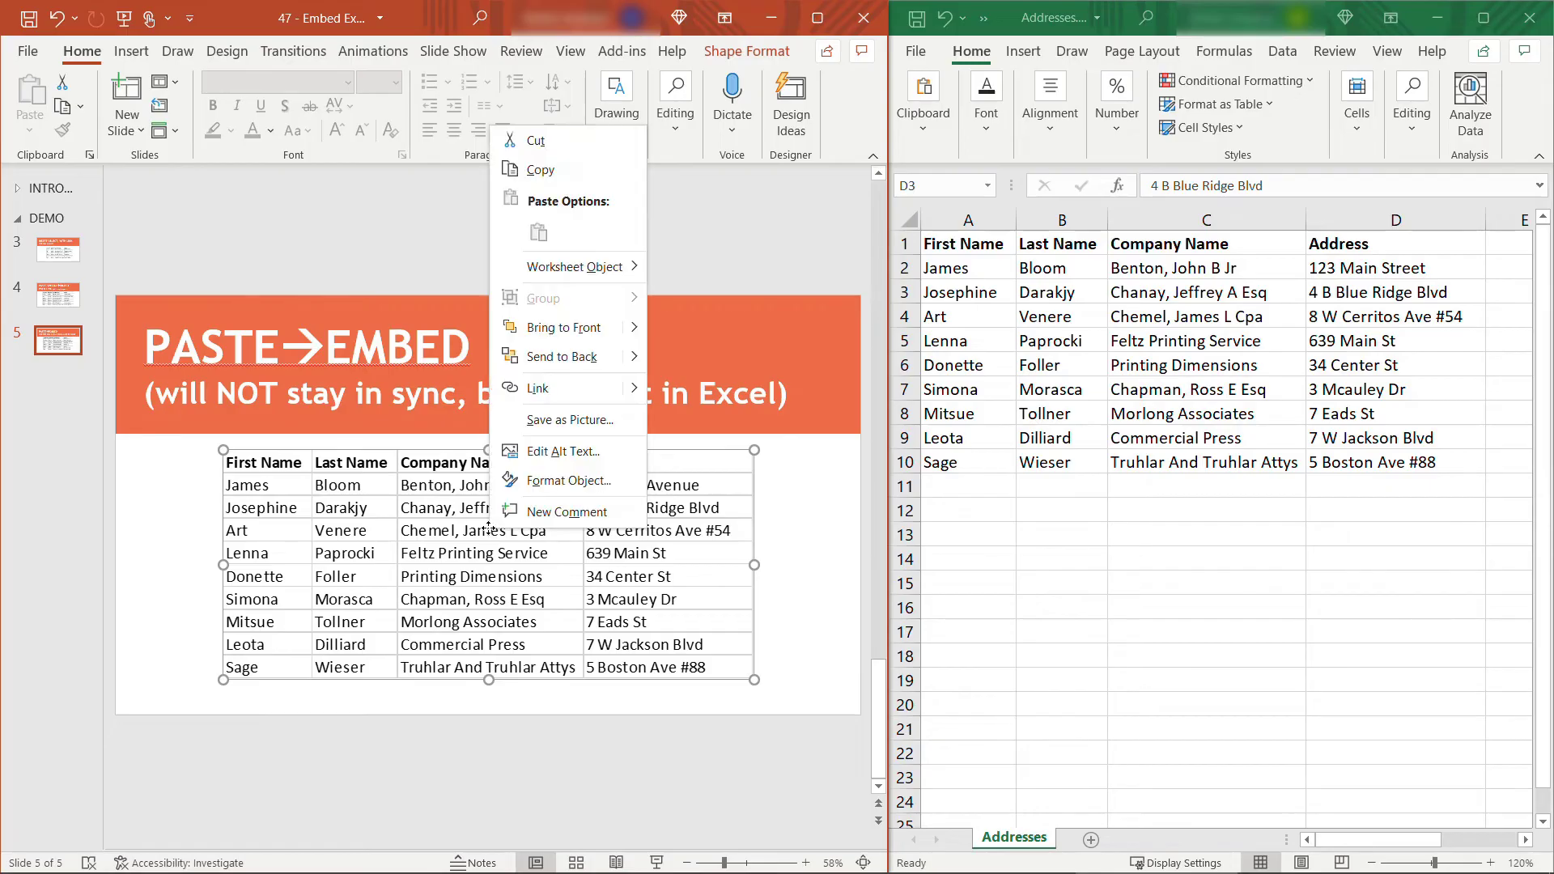
mouse_move(574, 268)
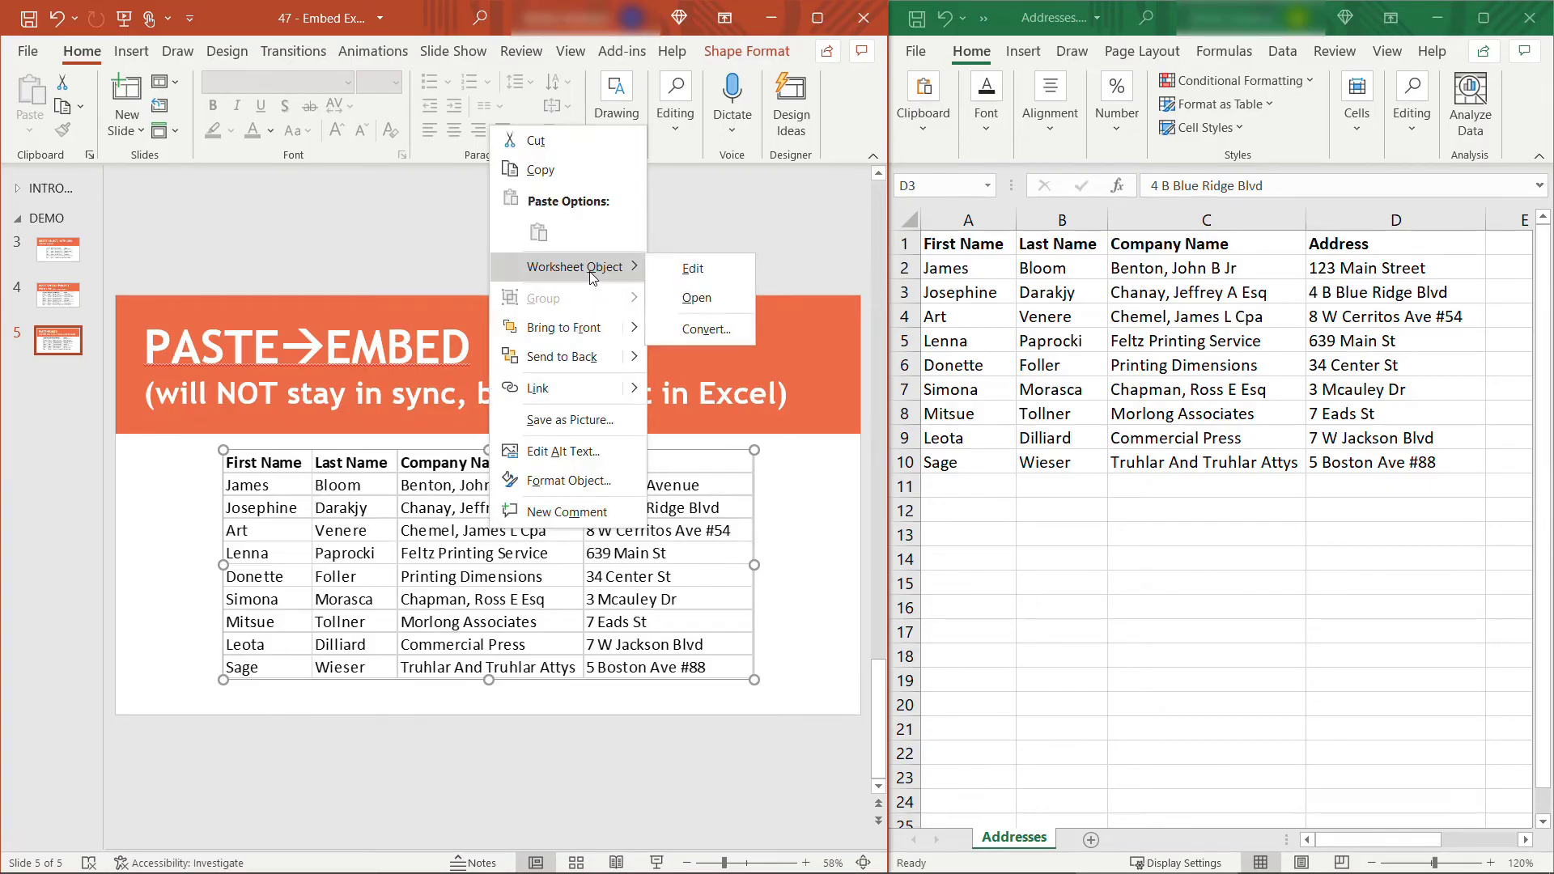
left_click(694, 268)
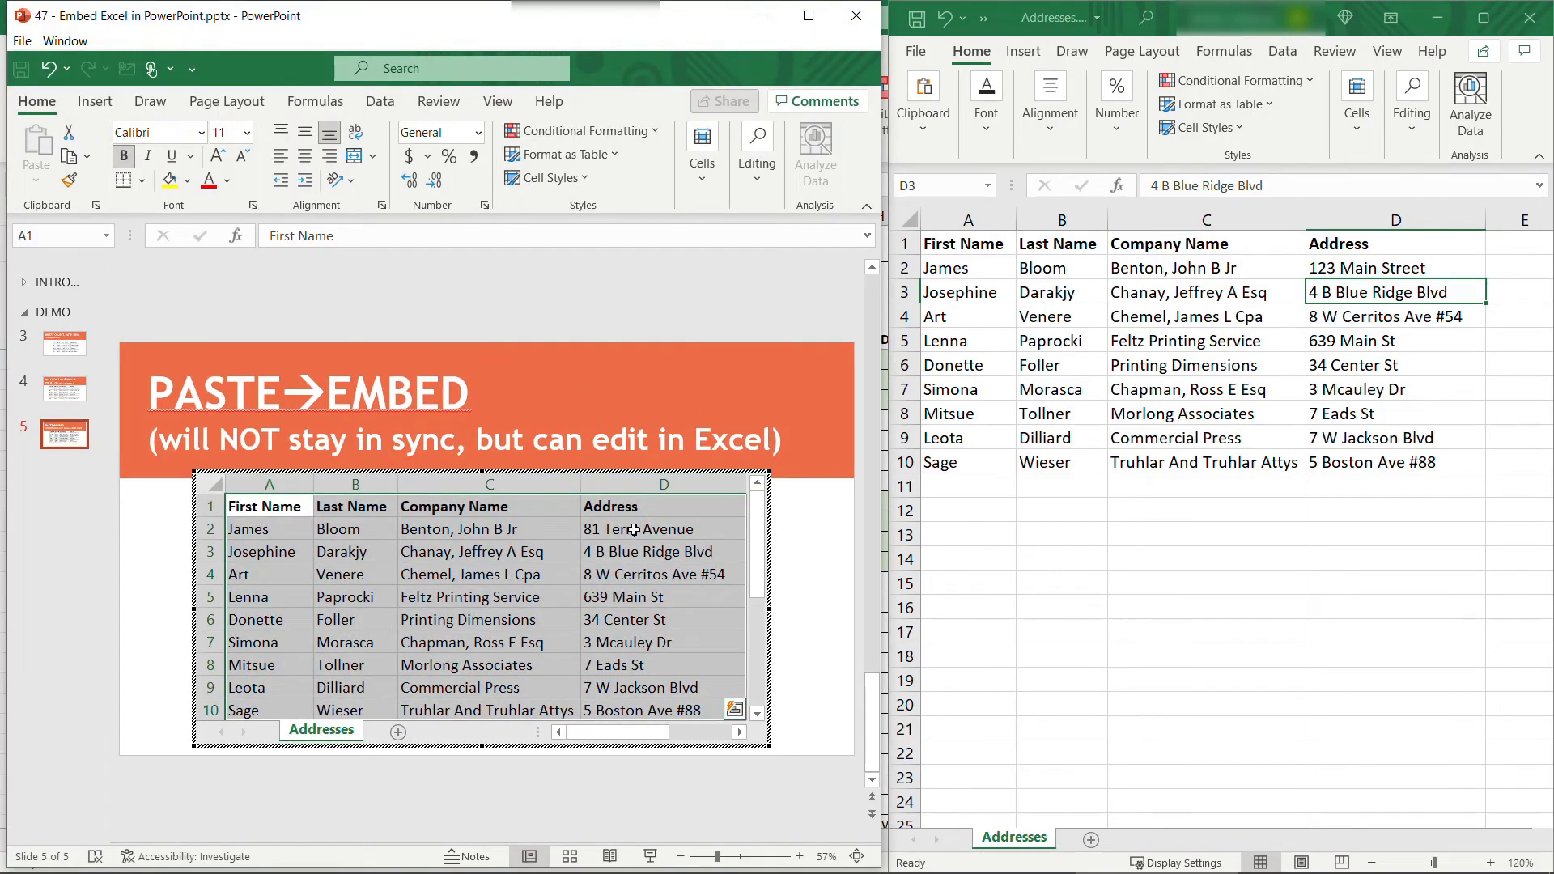
left_click(634, 530)
type("123 ")
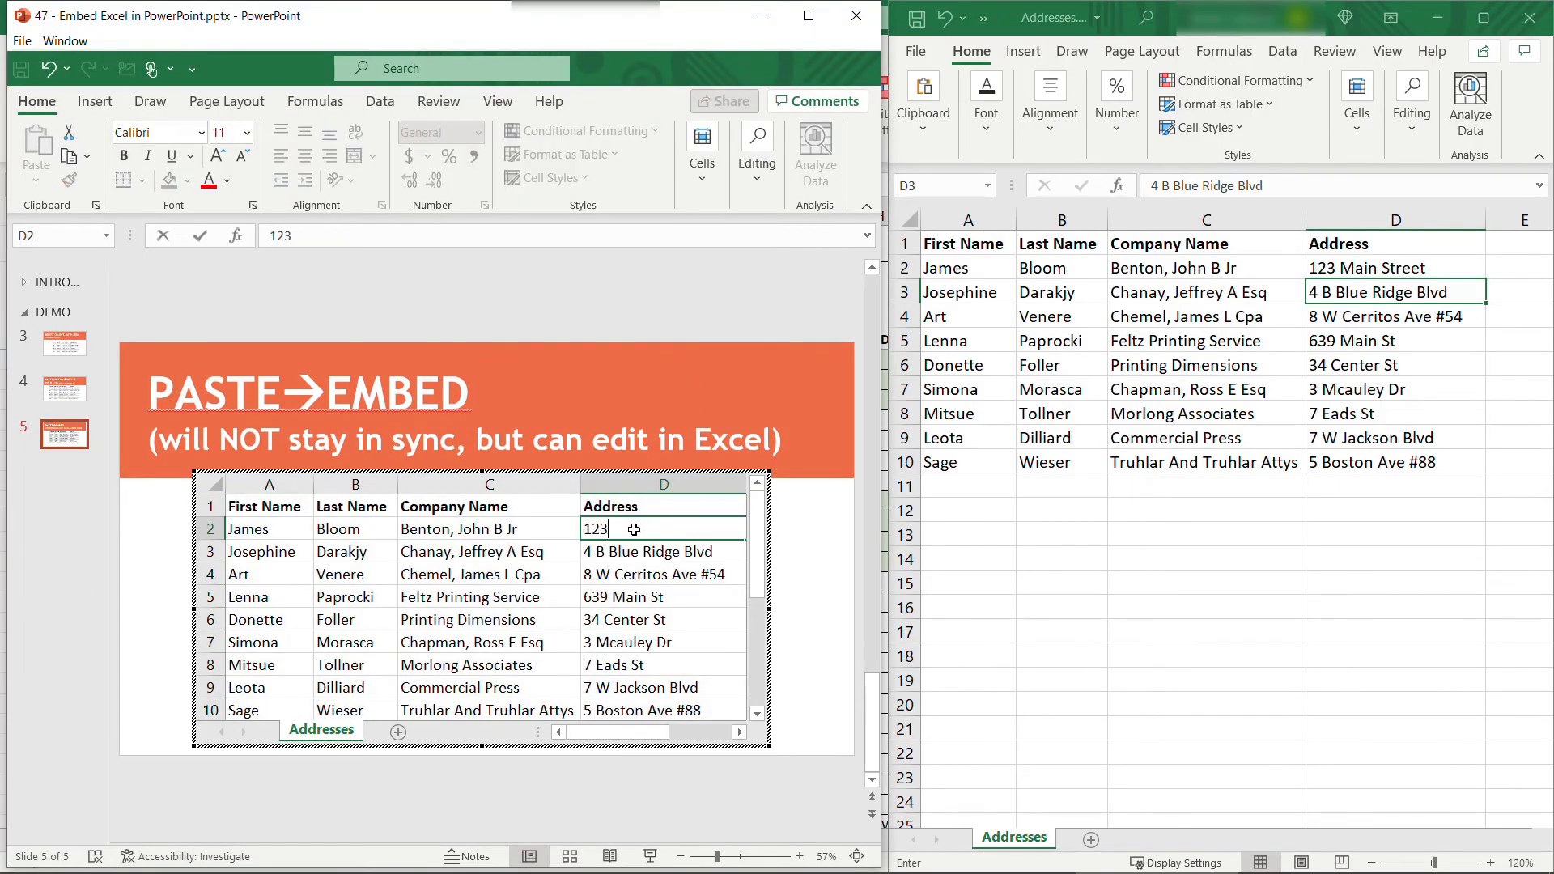
type("Main Street")
key("Return")
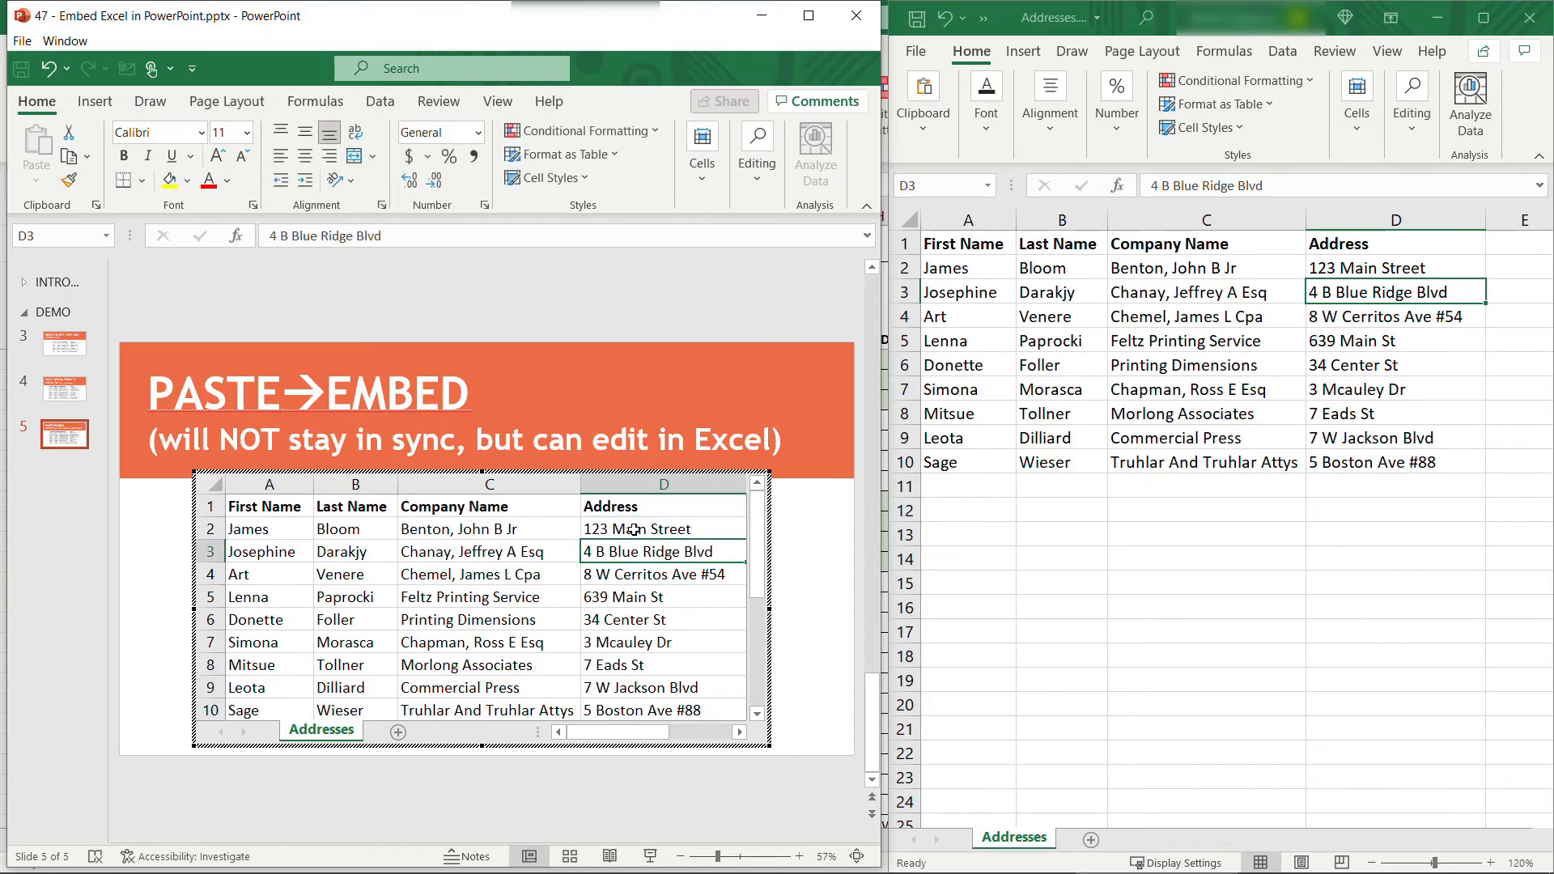
type("555 State")
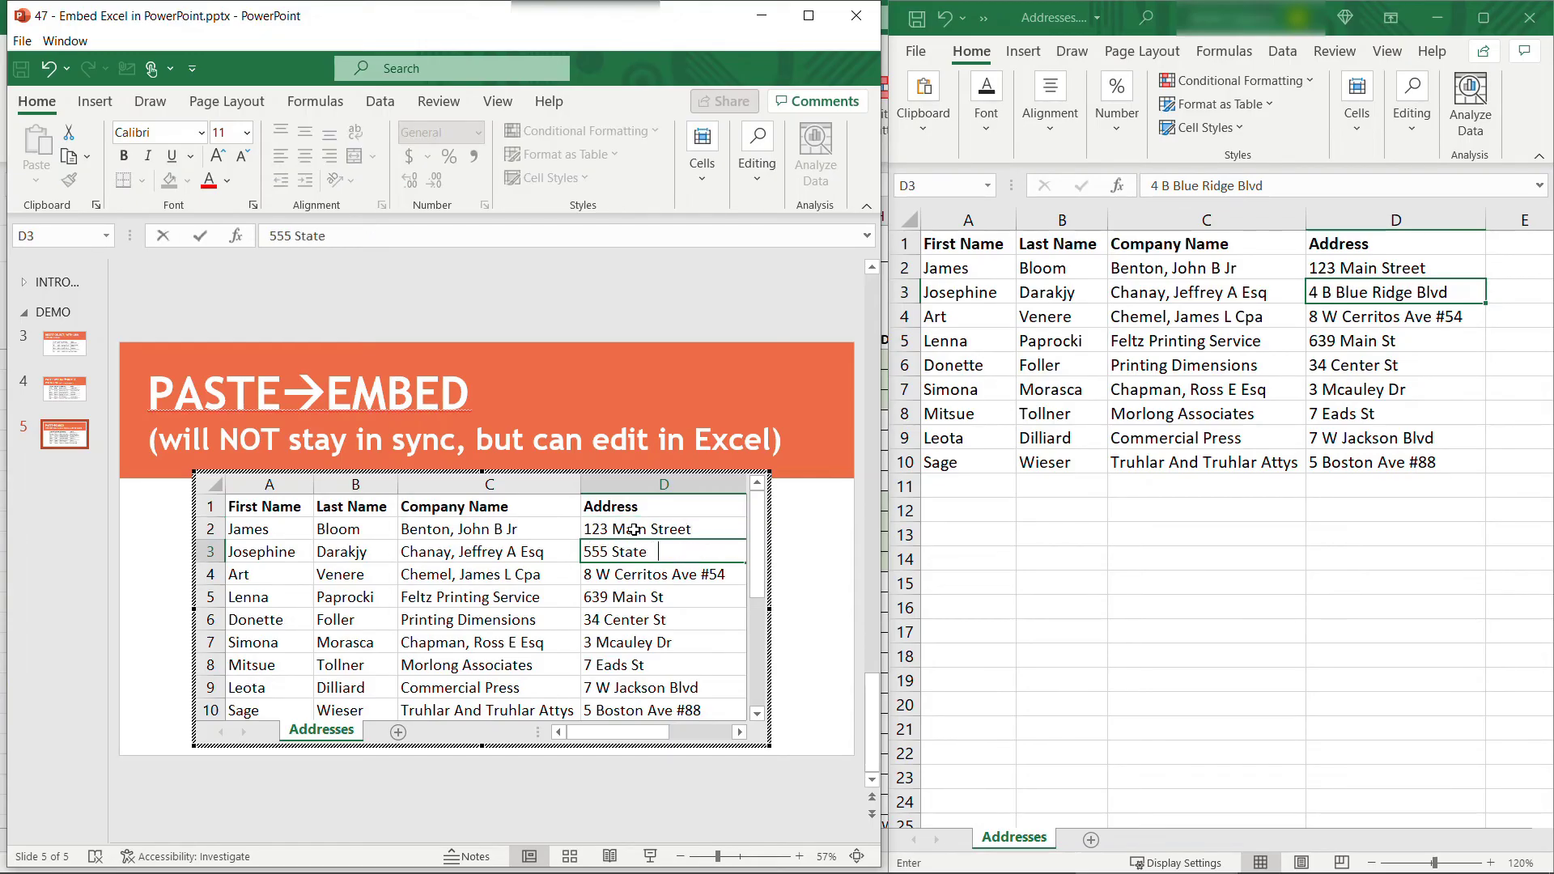
type(" Street")
key("Return")
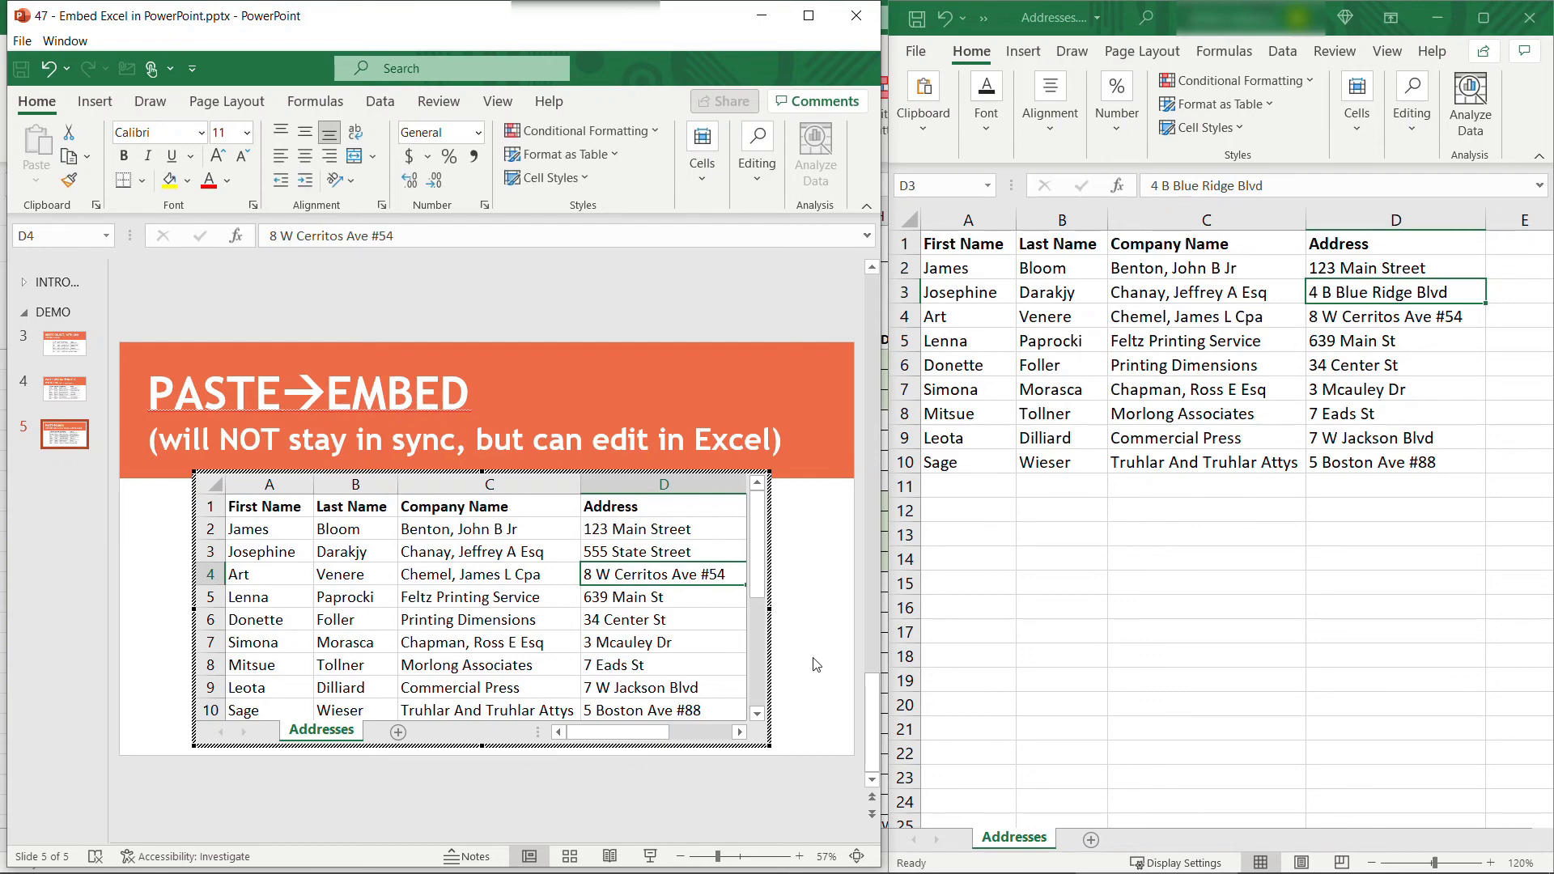
left_click(816, 663)
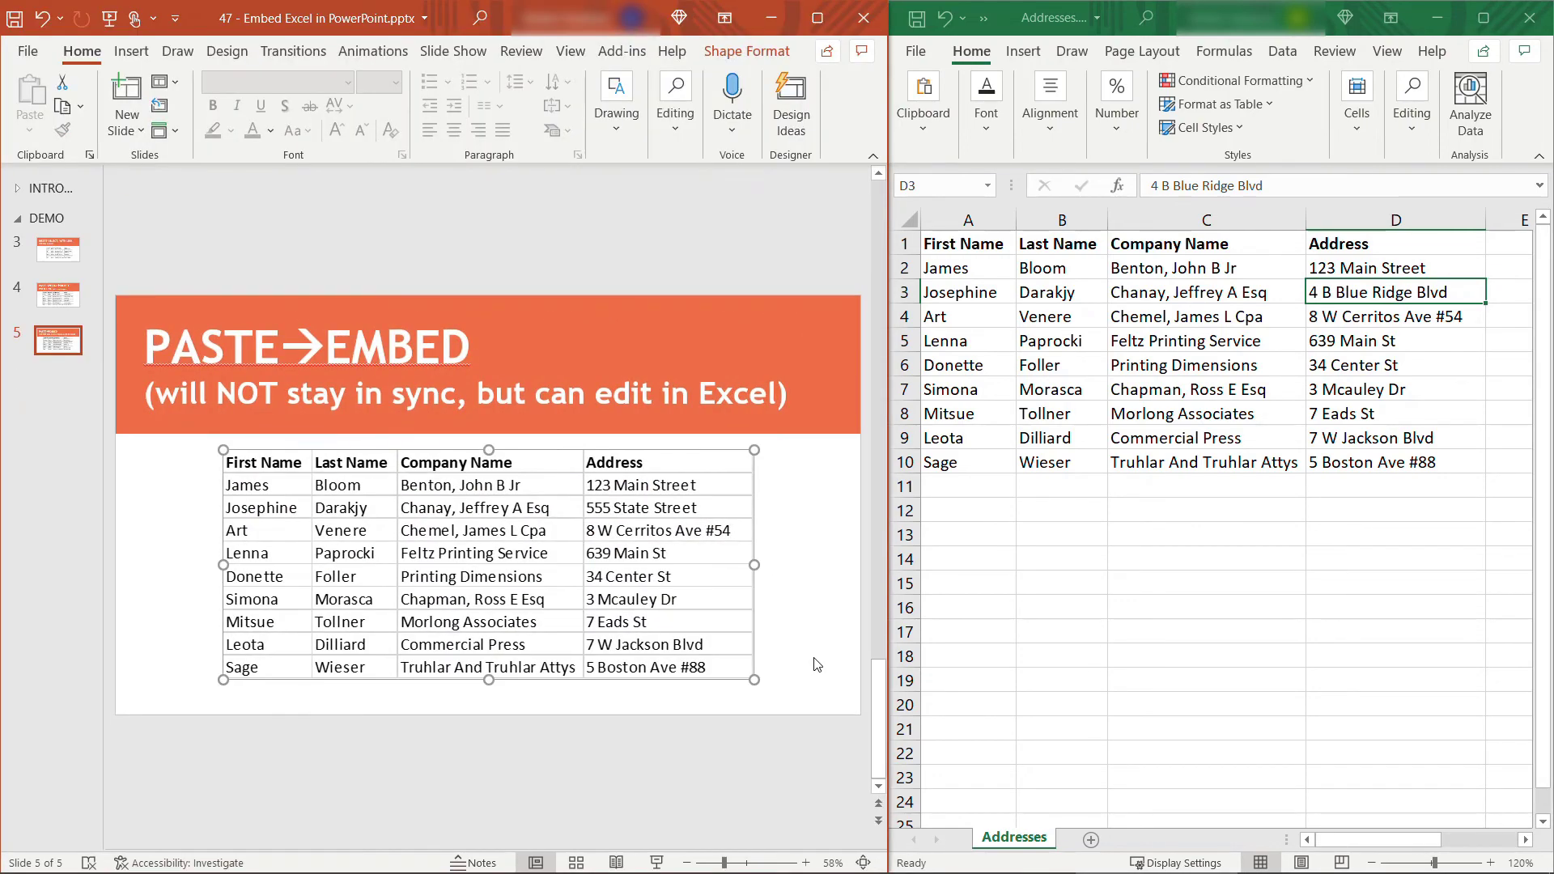